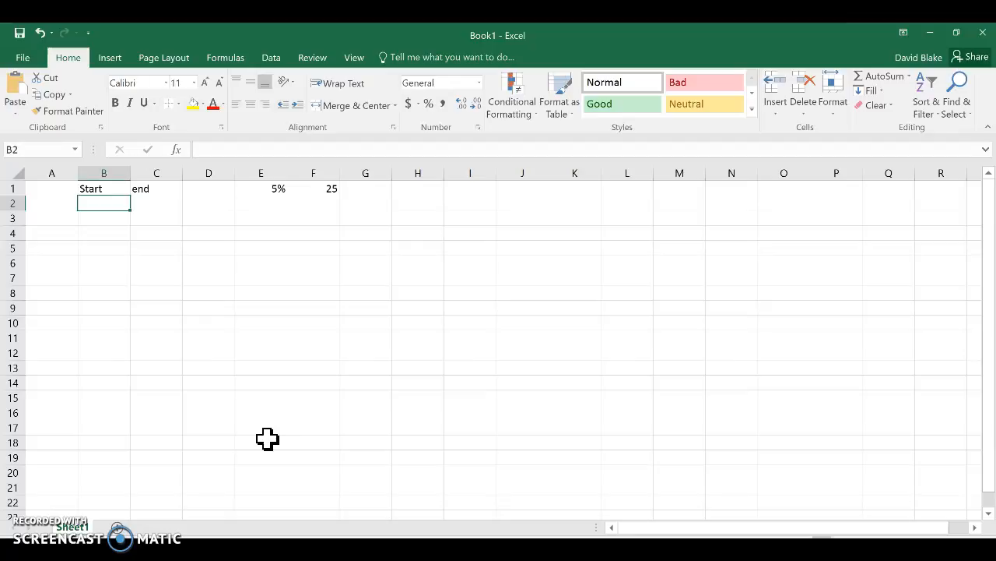
Enter 100 as the first start value in cell B2.
{"action": "left_click", "coordinate": [106, 204]}
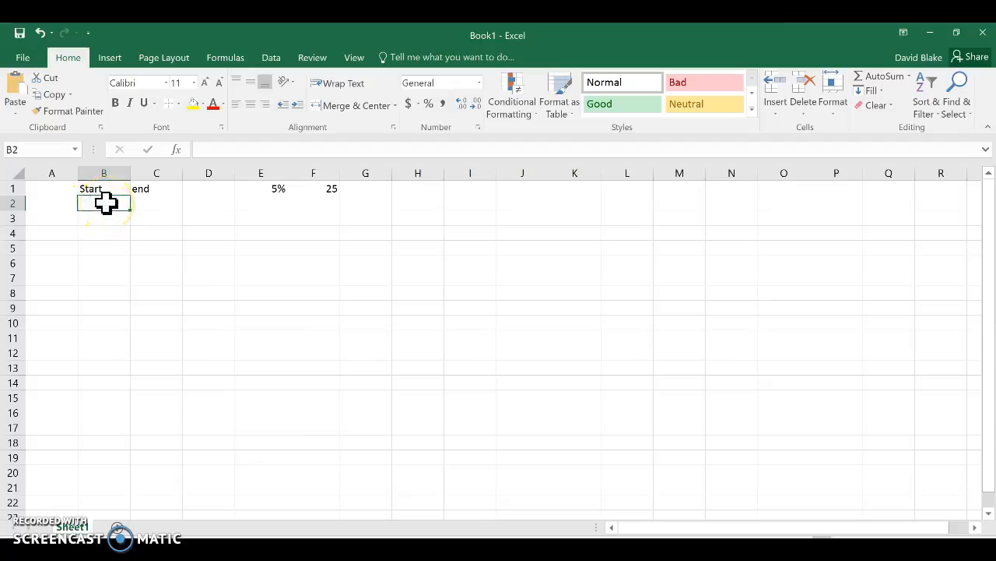
{"action": "type", "text": "100"}
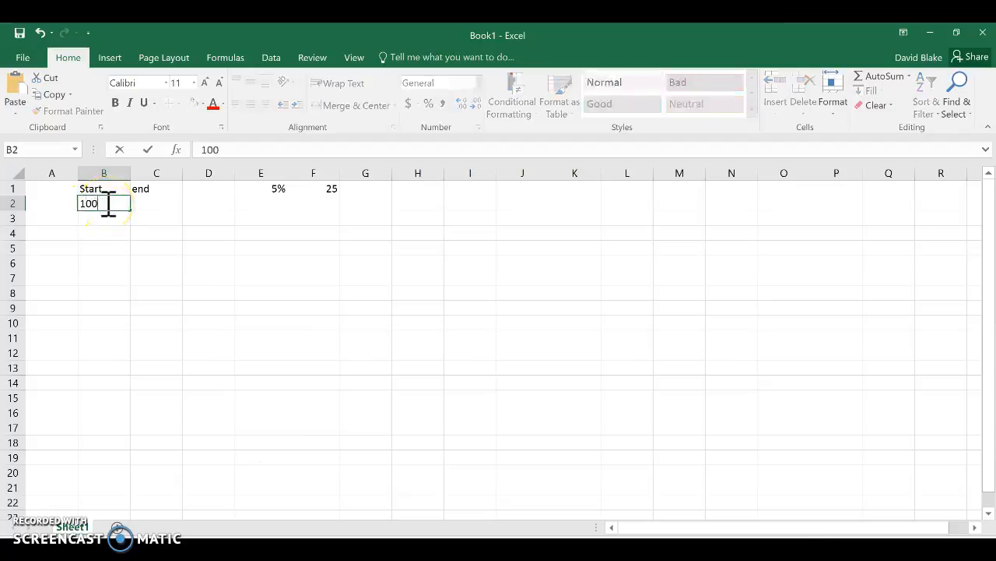
{"action": "key", "text": "Tab"}
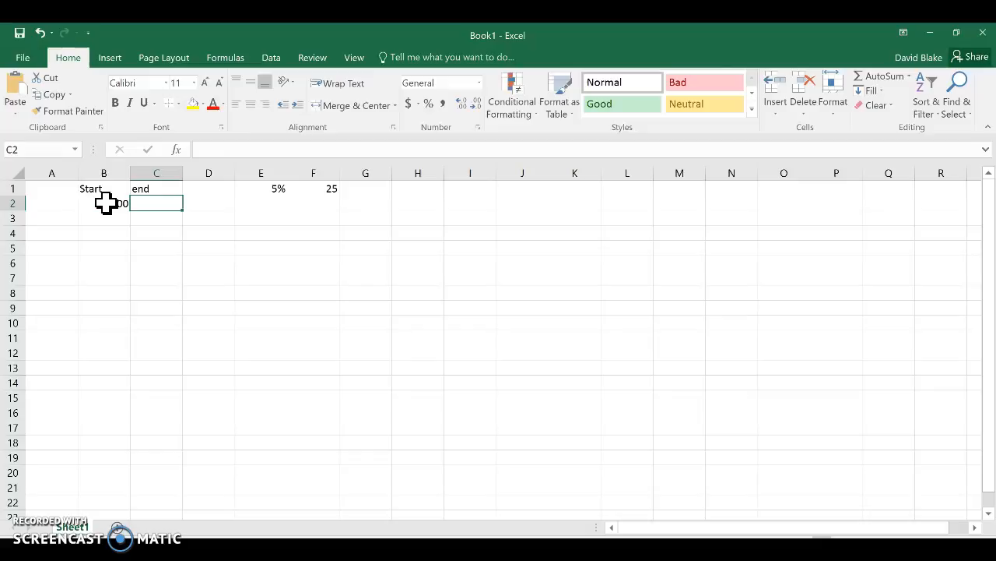
Enter the formula =B2*1.05+25 in cell C2 to calculate the first end value.
{"action": "type", "text": "="}
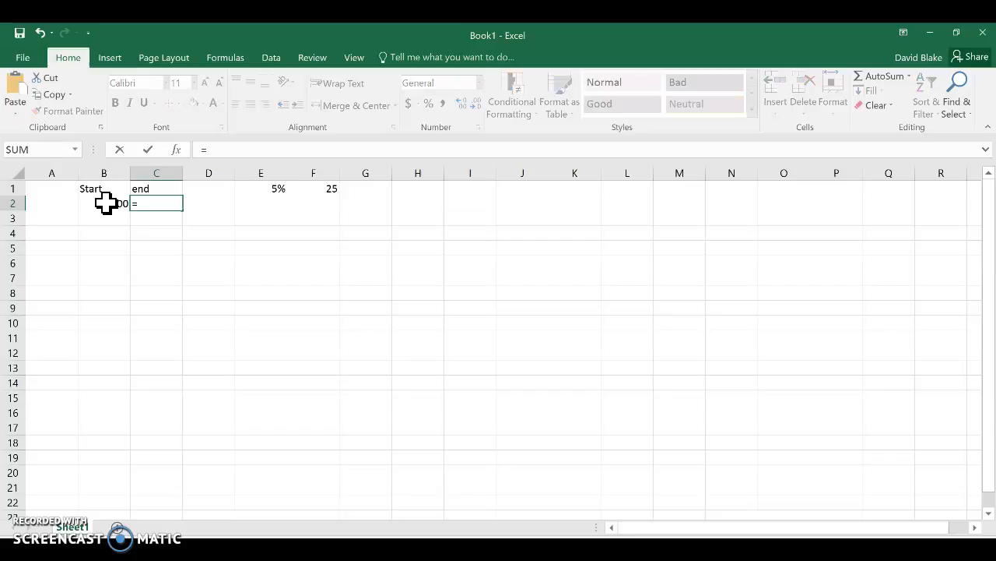
{"action": "left_click", "coordinate": [105, 203]}
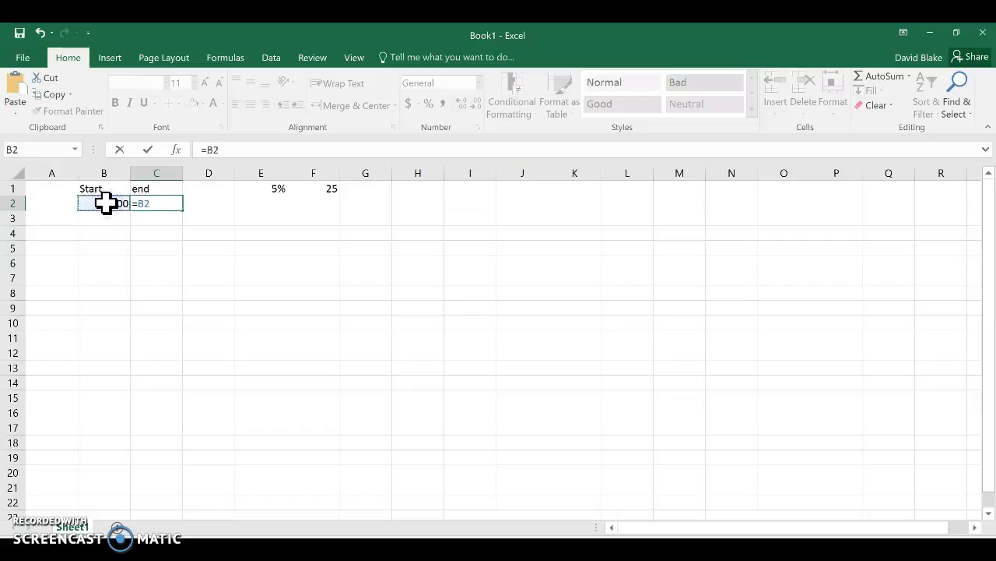
{"action": "type", "text": "*1.05+25"}
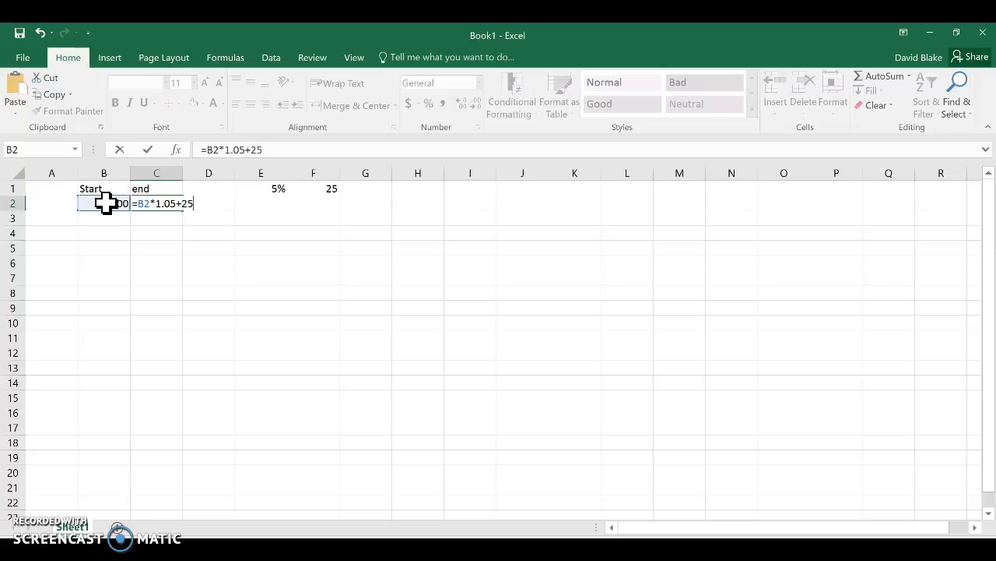
{"action": "key", "text": "Return"}
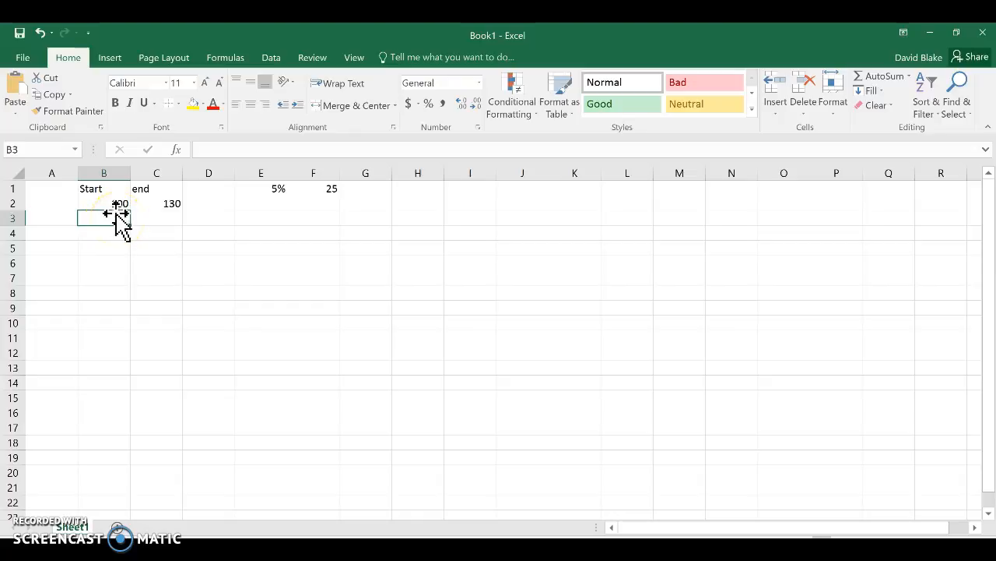
Link cell B3 to the previous end value with =C2 and fill the formula down to B13.
{"action": "type", "text": "="}
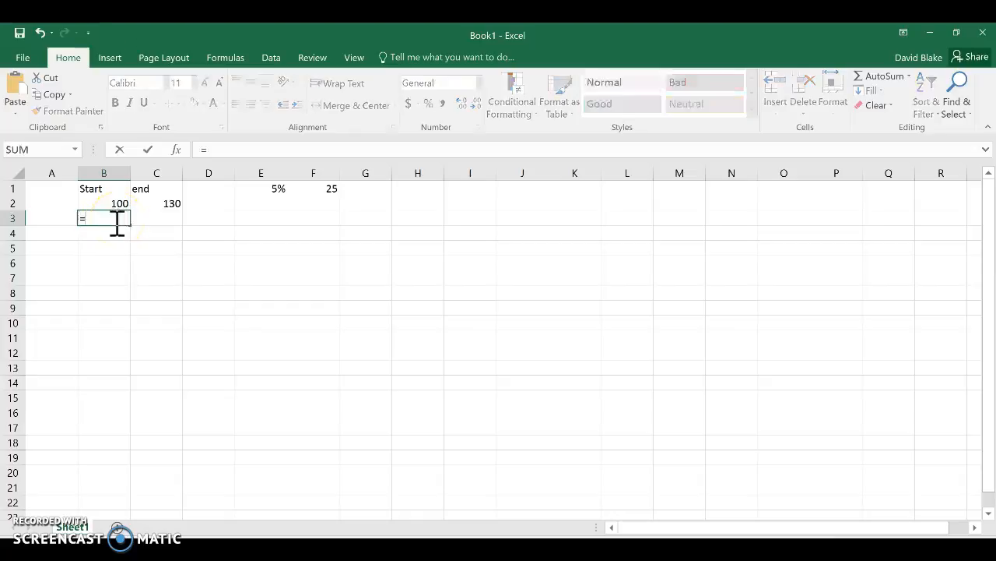
{"action": "left_click", "coordinate": [159, 203]}
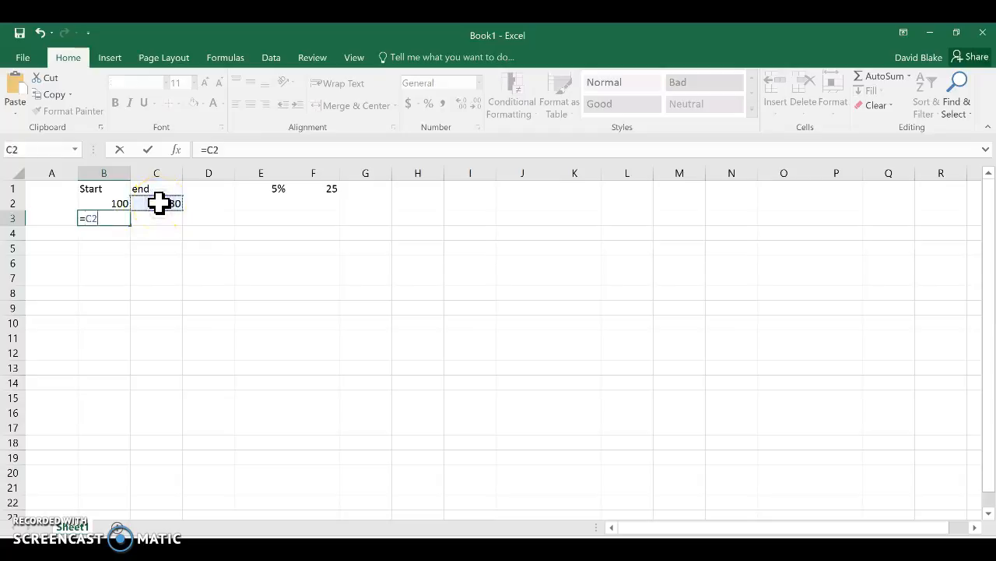
{"action": "key", "text": "Return"}
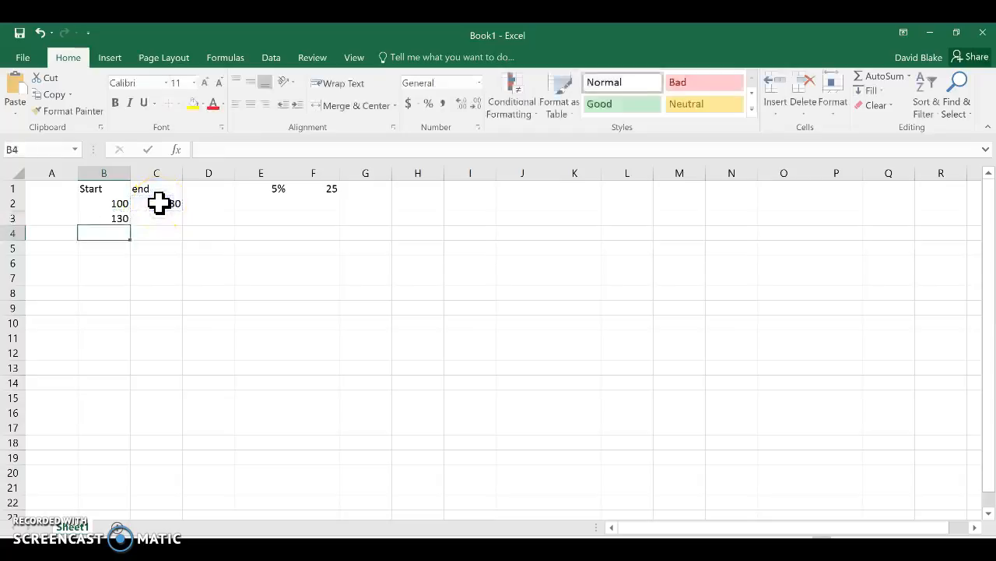
{"action": "left_click", "coordinate": [113, 219]}
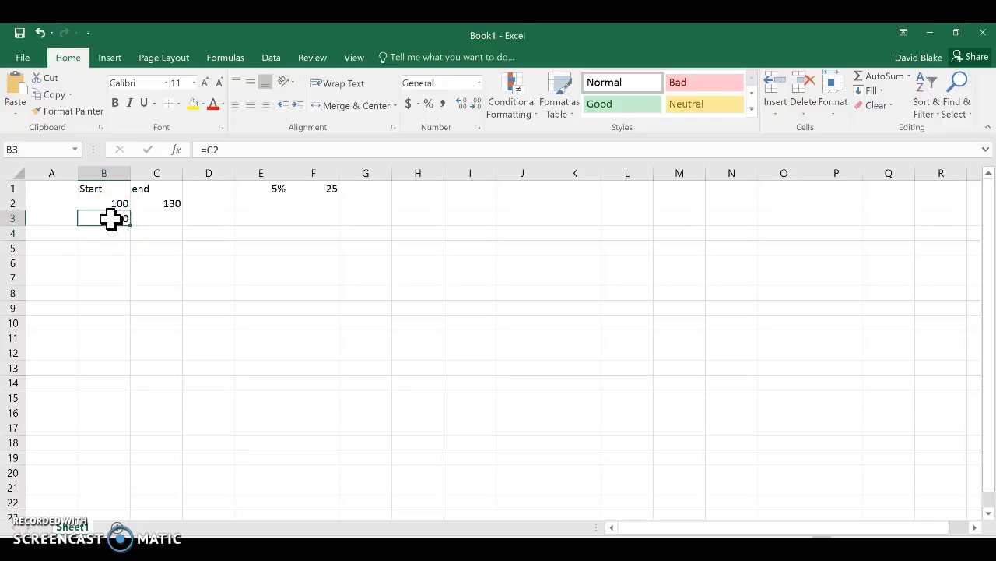
{"action": "left_click", "coordinate": [123, 222]}
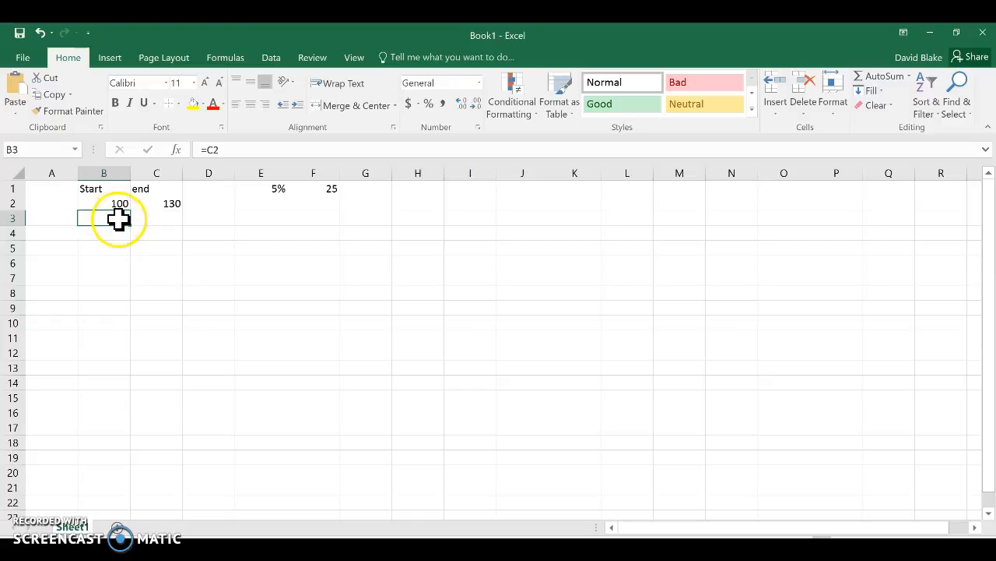
{"action": "left_click_drag", "start_coordinate": [131, 226], "coordinate": [124, 369]}
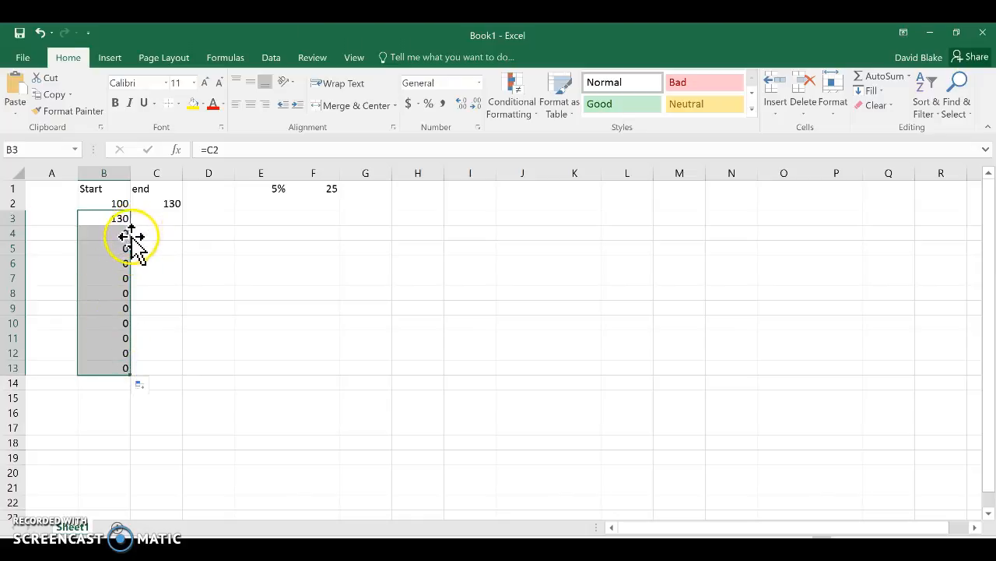
Fill the end-value formula from C2 down to C13.
{"action": "left_click", "coordinate": [117, 232]}
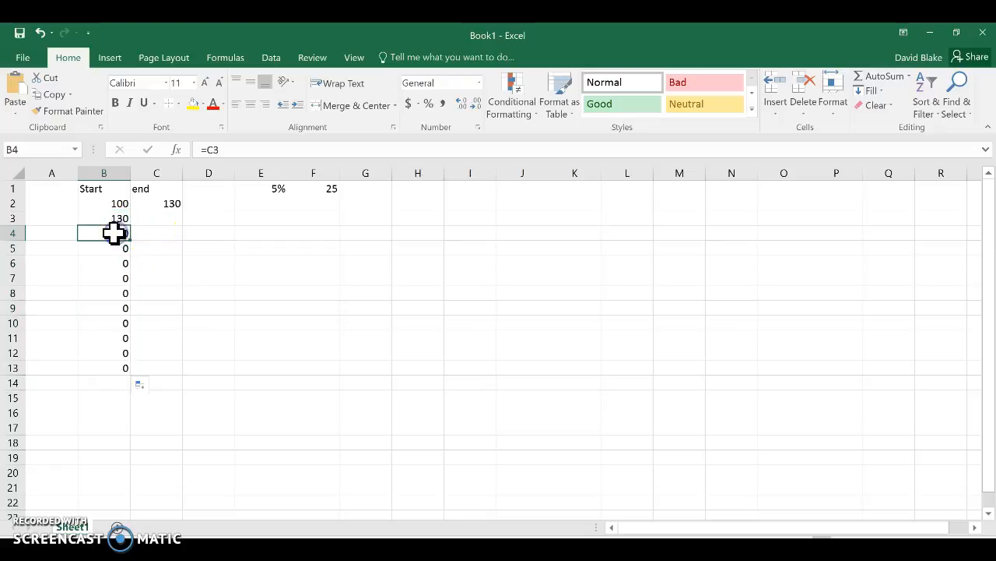
{"action": "left_click", "coordinate": [145, 219]}
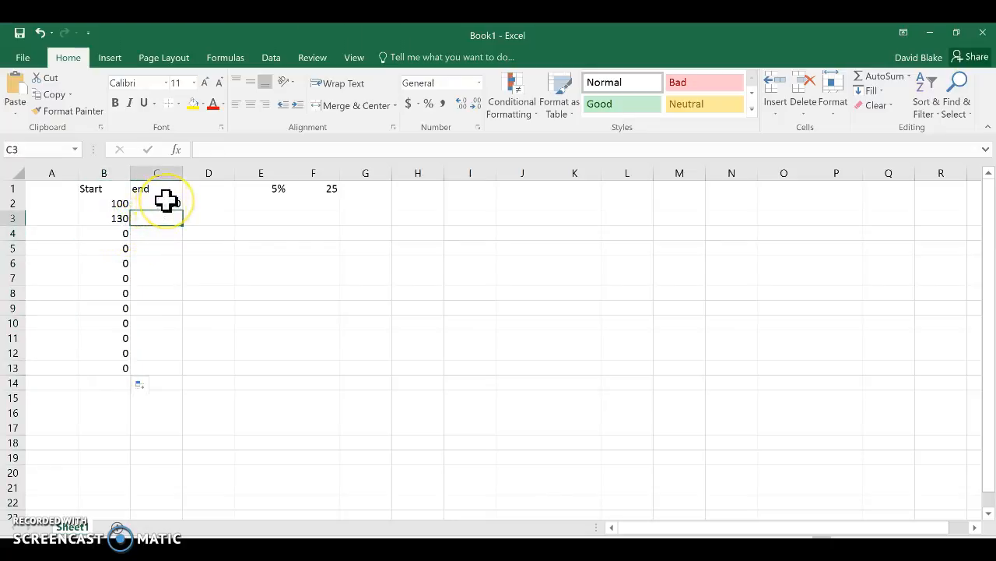
{"action": "left_click", "coordinate": [166, 202]}
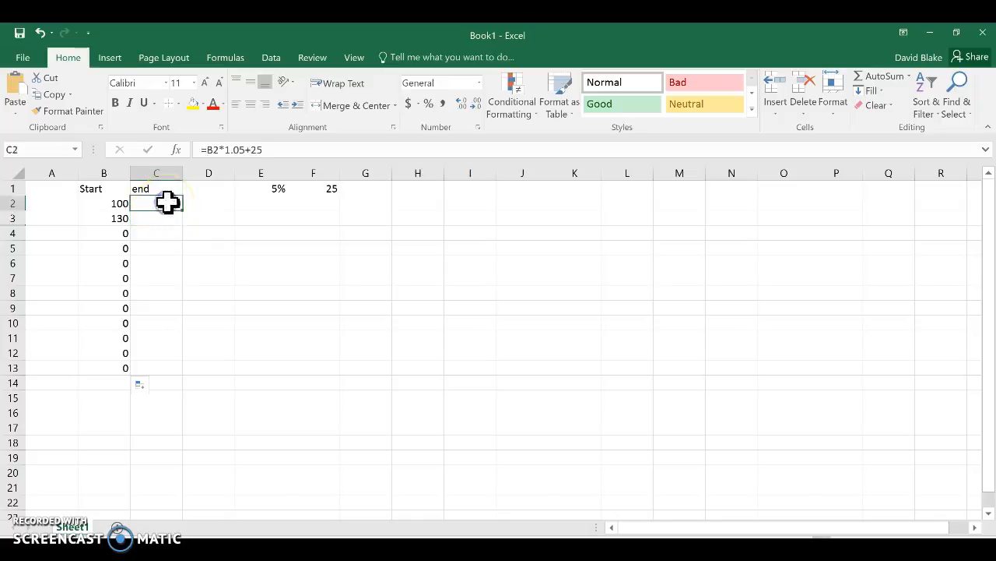
{"action": "left_click_drag", "start_coordinate": [184, 211], "coordinate": [185, 372]}
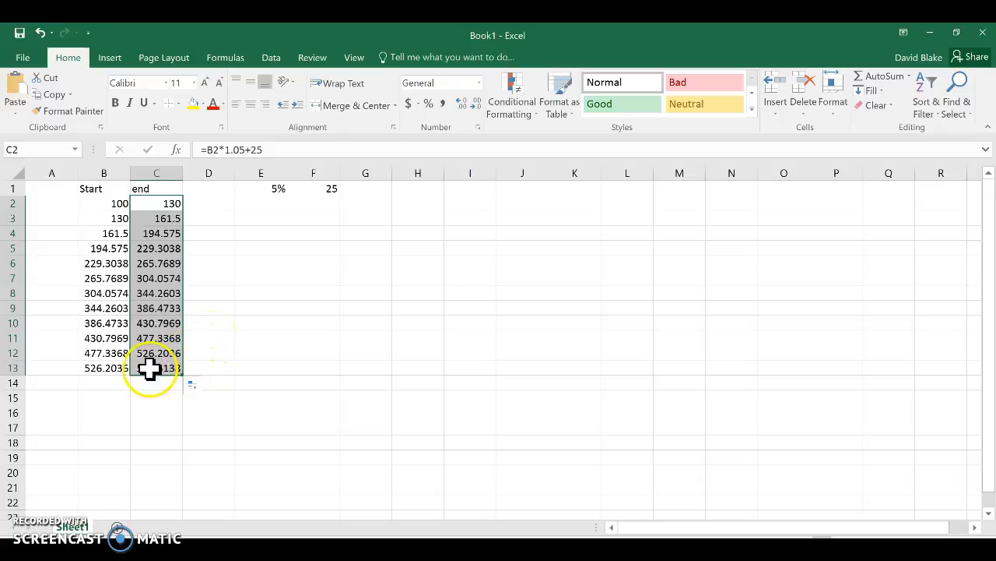
Extend the formulas in both the Start and end columns by one row to row 14.
{"action": "left_click_drag", "start_coordinate": [105, 218], "coordinate": [132, 389]}
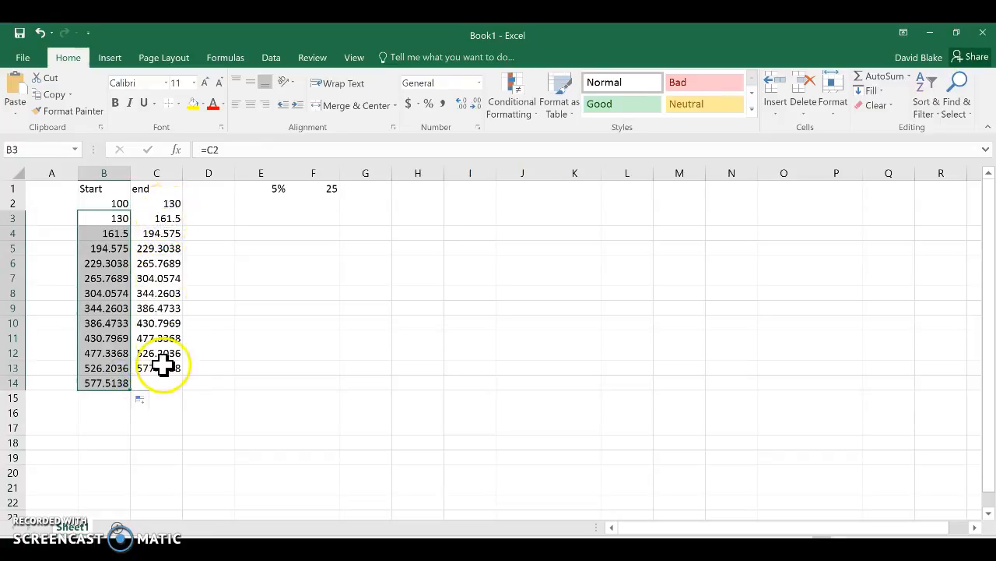
{"action": "left_click", "coordinate": [162, 366]}
{"action": "left_click_drag", "start_coordinate": [184, 376], "coordinate": [187, 386]}
{"action": "left_click", "coordinate": [211, 377]}
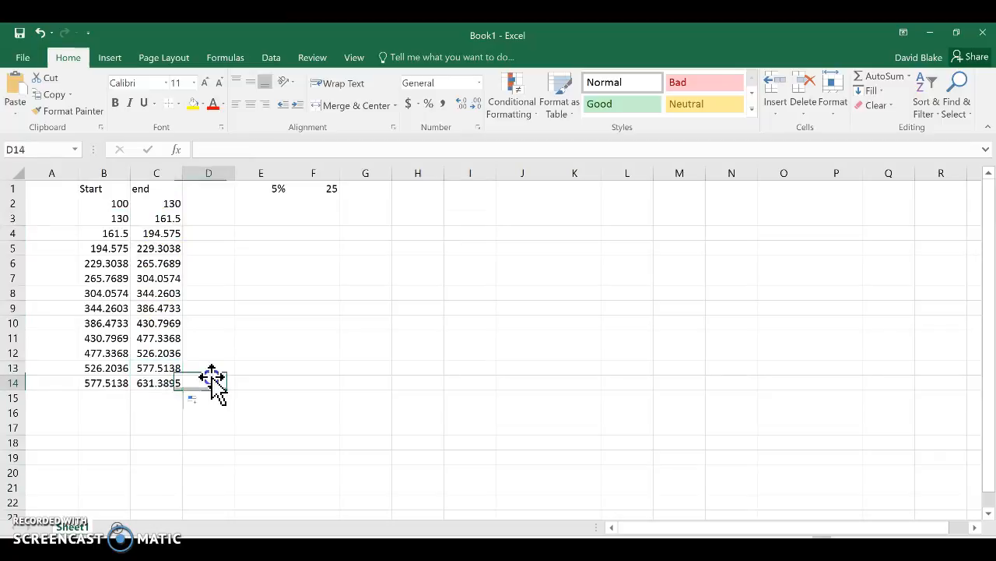
{"action": "left_click", "coordinate": [156, 378]}
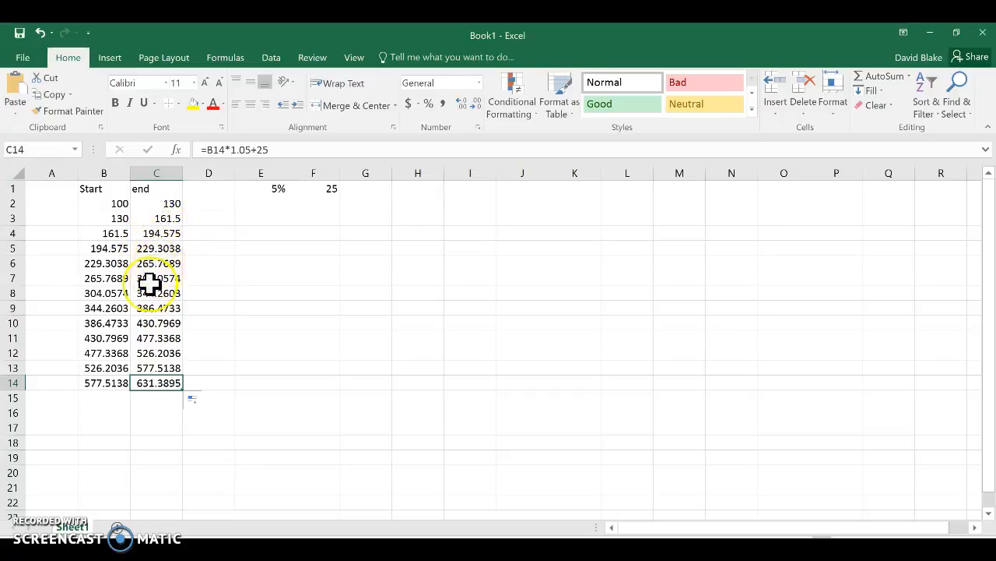
Clear the end-value formulas from C2 to C14.
{"action": "left_click", "coordinate": [158, 204]}
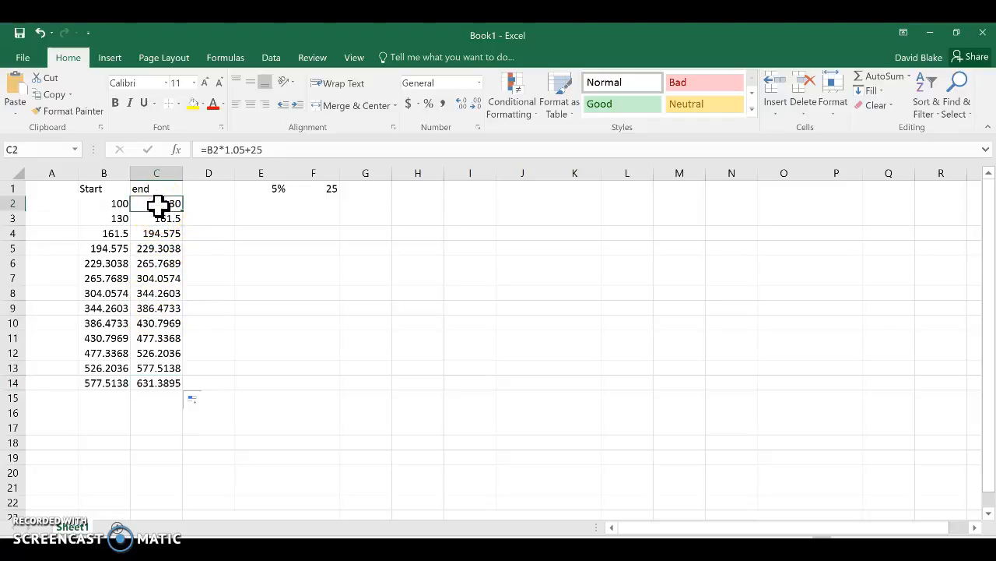
{"action": "left_click_drag", "start_coordinate": [158, 204], "coordinate": [155, 382]}
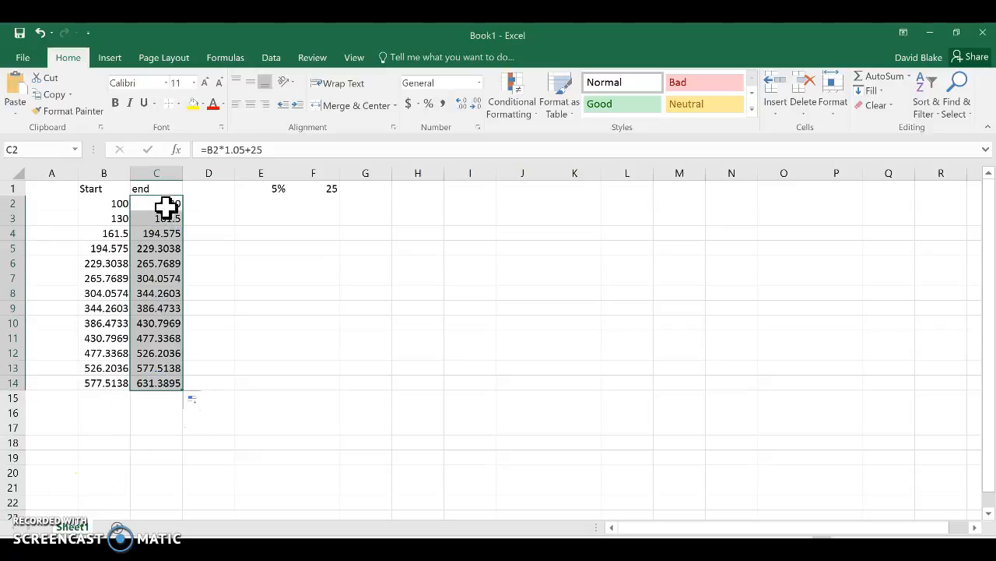
{"action": "key", "text": "Delete"}
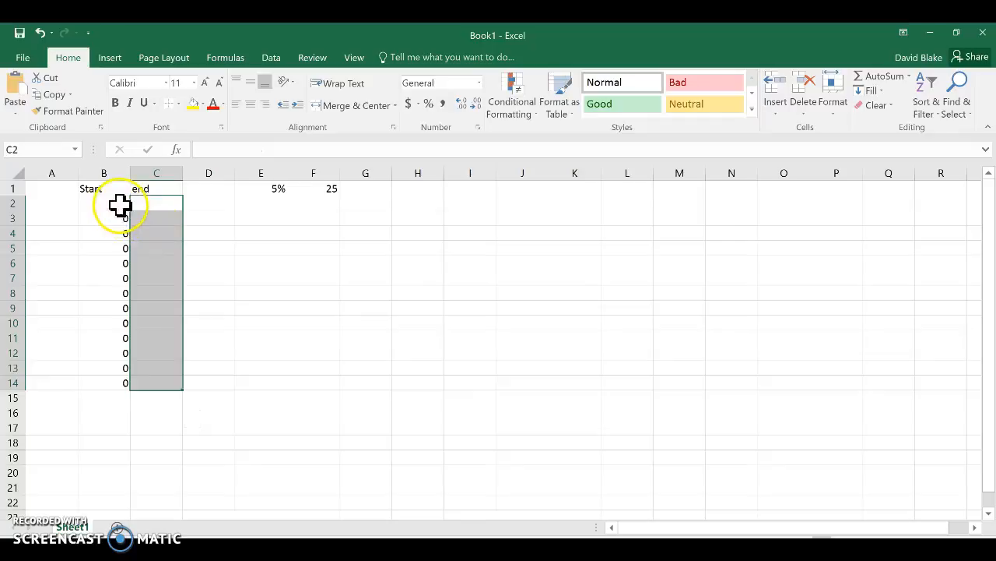
Enter the formula =B2*E1+F1 in cell C2, using the percentage and added-amount cells instead of fixed numbers.
{"action": "left_click", "coordinate": [140, 204]}
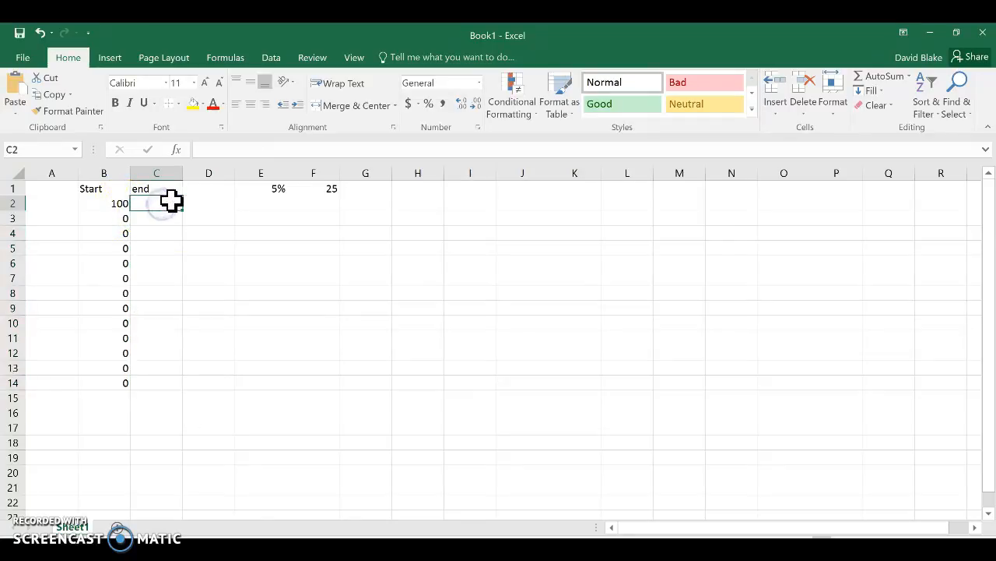
{"action": "type", "text": "="}
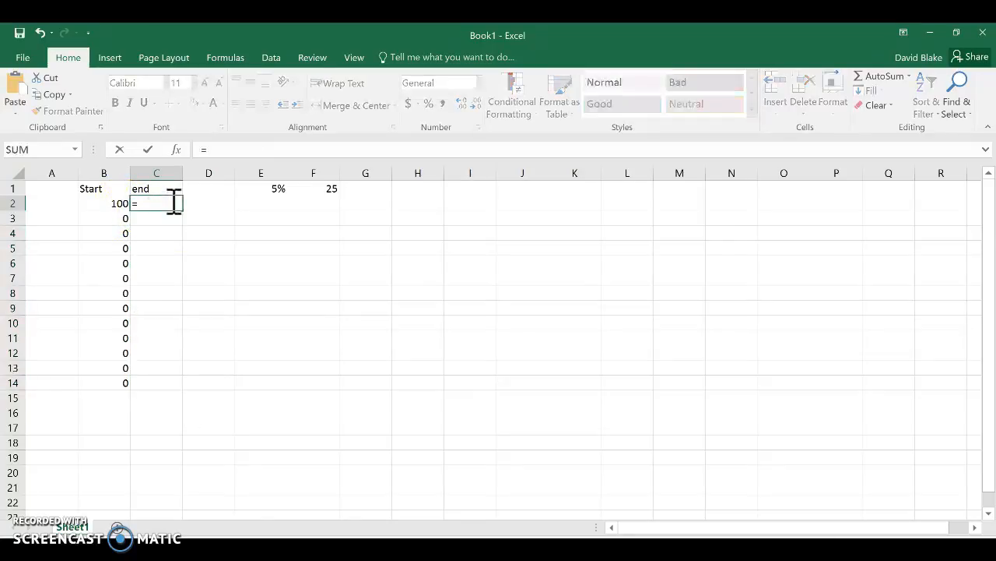
{"action": "left_click", "coordinate": [116, 200]}
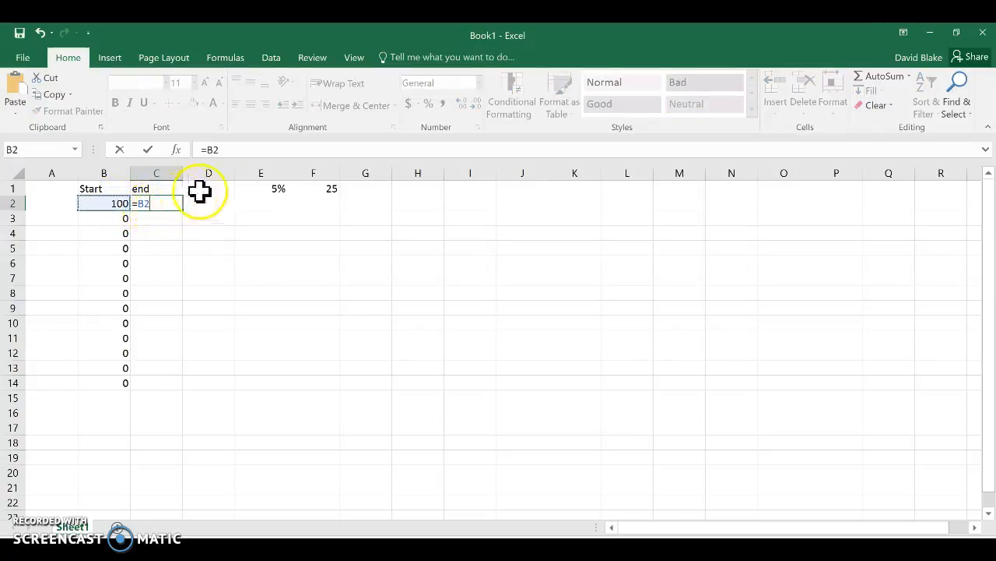
{"action": "type", "text": "*"}
{"action": "left_click", "coordinate": [260, 188]}
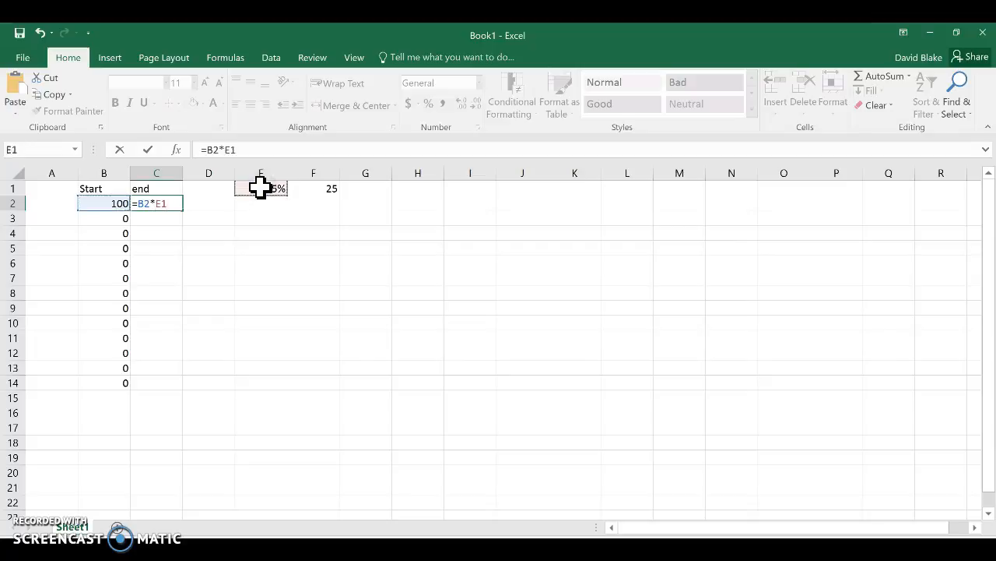
{"action": "type", "text": "+"}
{"action": "left_click", "coordinate": [294, 187]}
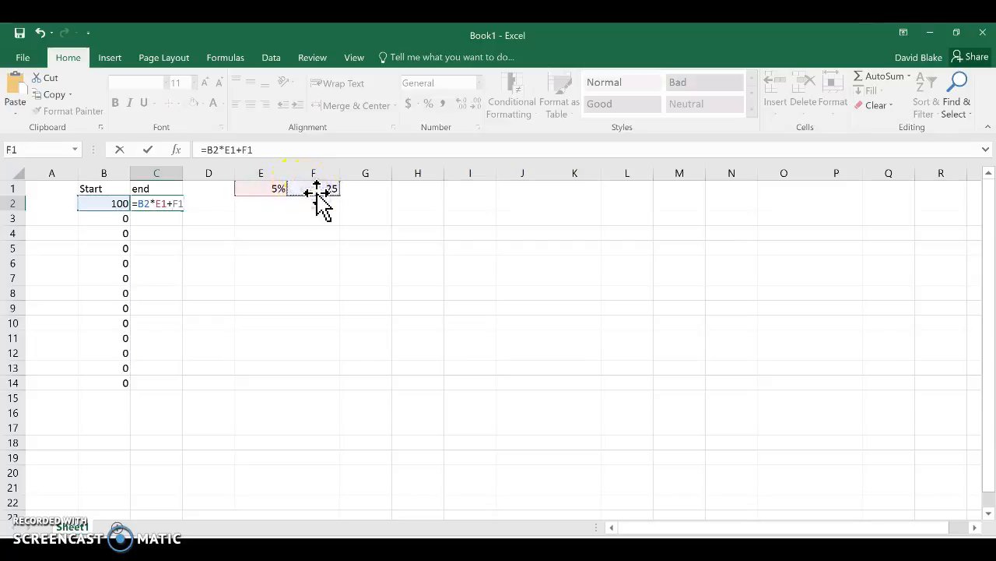
{"action": "key", "text": "Return"}
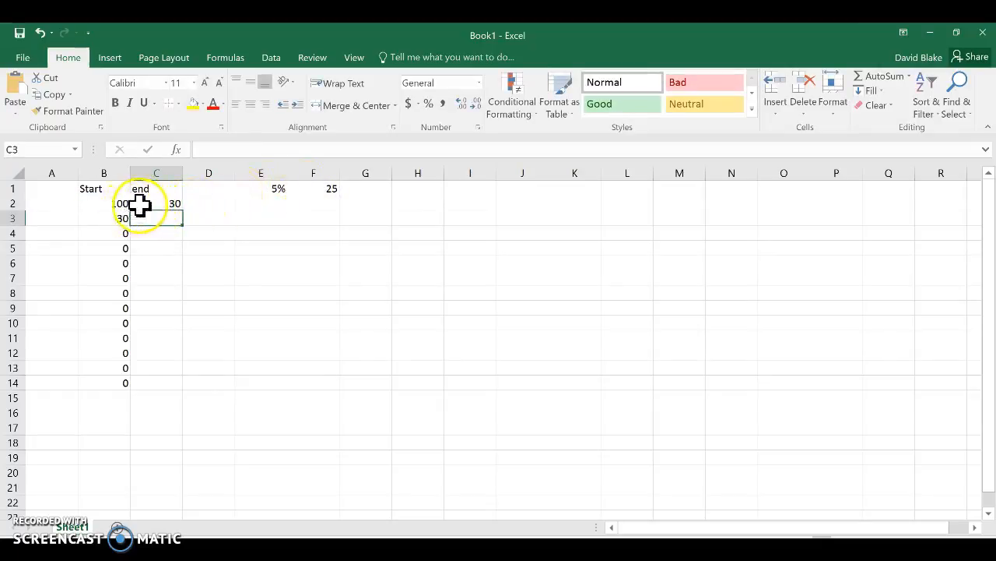
Change the percentage in cell E1 to 105%.
{"action": "left_click", "coordinate": [261, 188]}
{"action": "double_click", "coordinate": [262, 188]}
{"action": "type", "text": "10"}
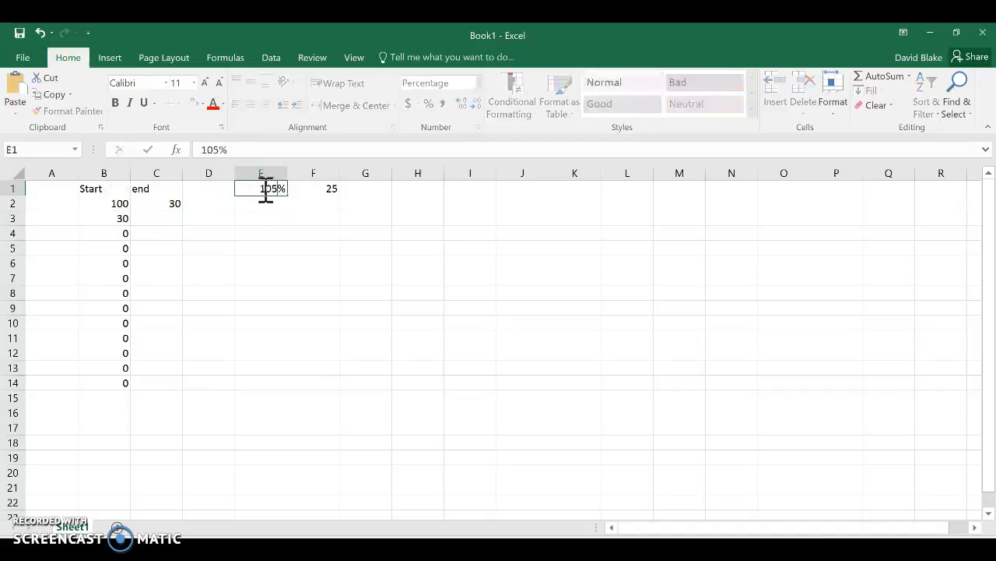
{"action": "key", "text": "Return"}
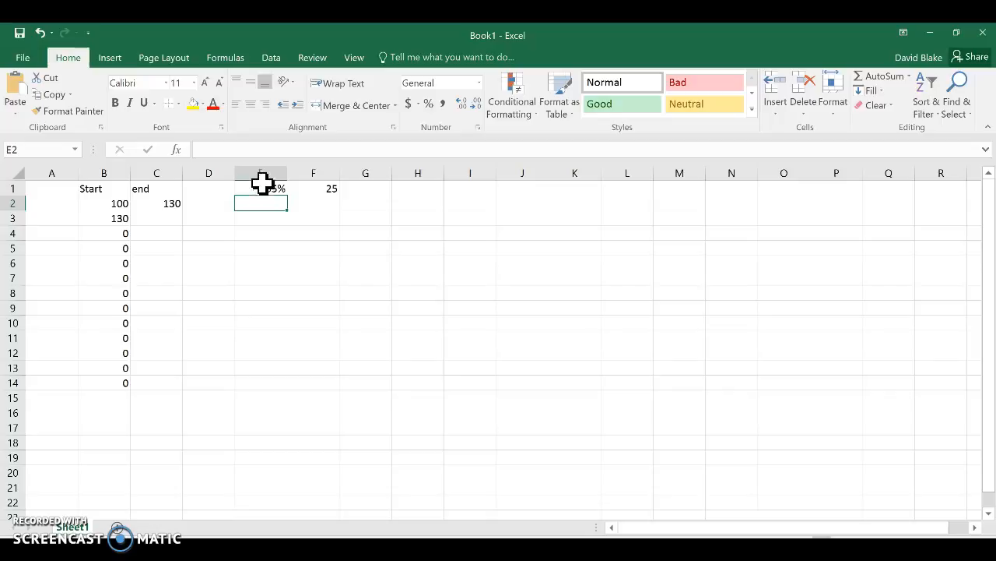
Make the E1 and F1 references in C2's formula absolute (=B2*$E$1+$F$1) and fill the formula down to C14.
{"action": "left_click", "coordinate": [169, 202]}
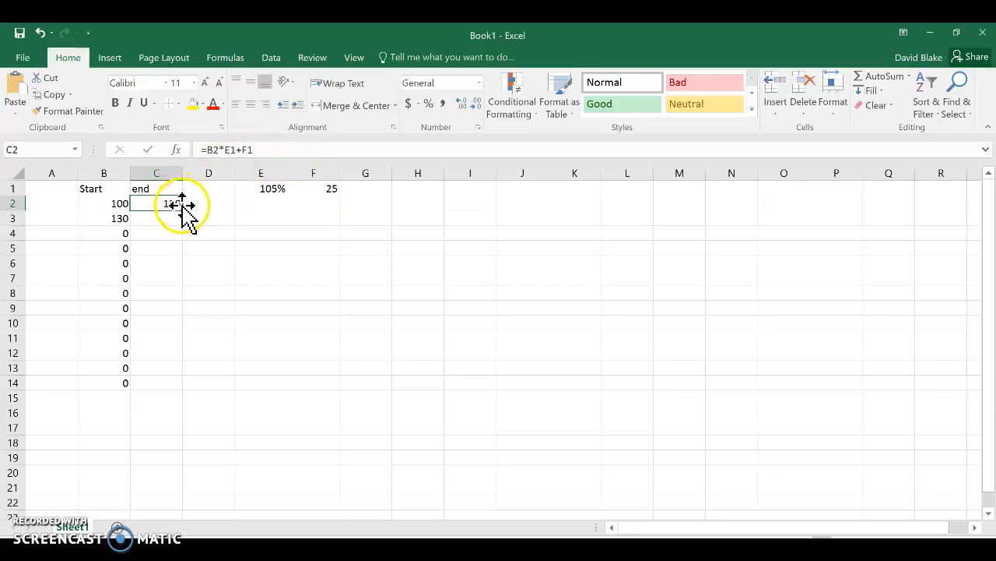
{"action": "left_click", "coordinate": [224, 151]}
{"action": "double_click", "coordinate": [236, 150]}
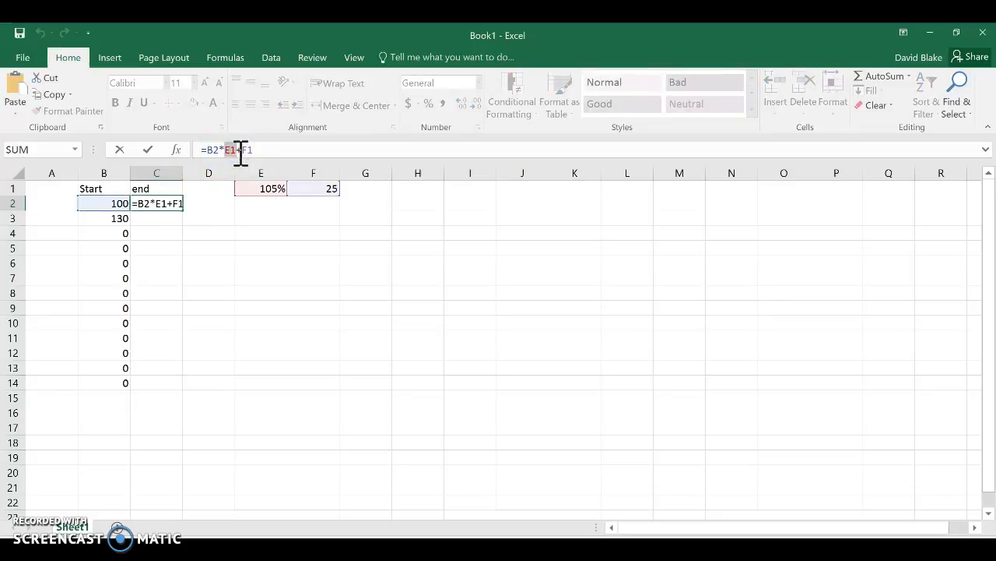
{"action": "key", "text": "F4"}
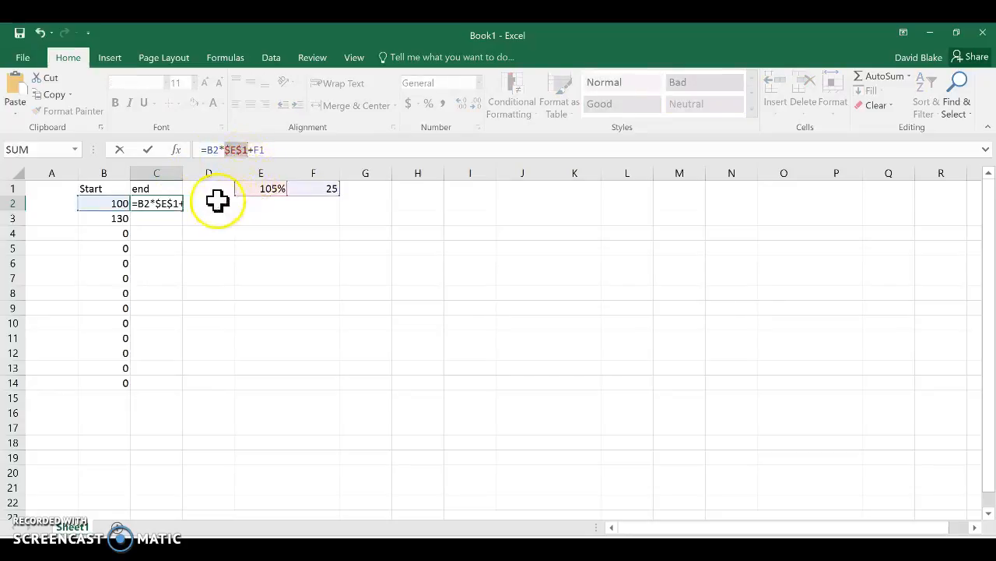
{"action": "left_click", "coordinate": [253, 149]}
{"action": "left_click_drag", "start_coordinate": [254, 149], "coordinate": [266, 149]}
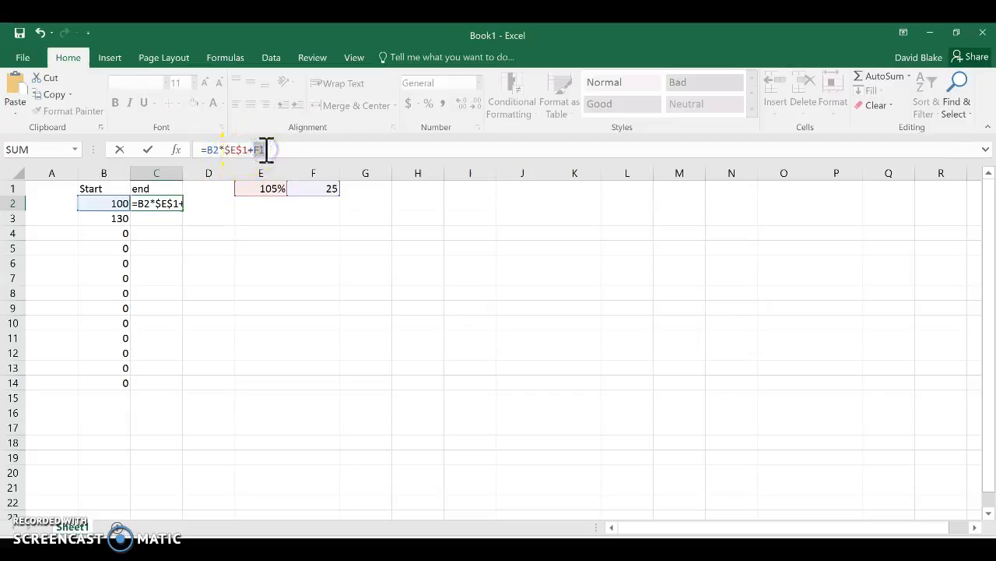
{"action": "key", "text": "F4"}
{"action": "key", "text": "Return"}
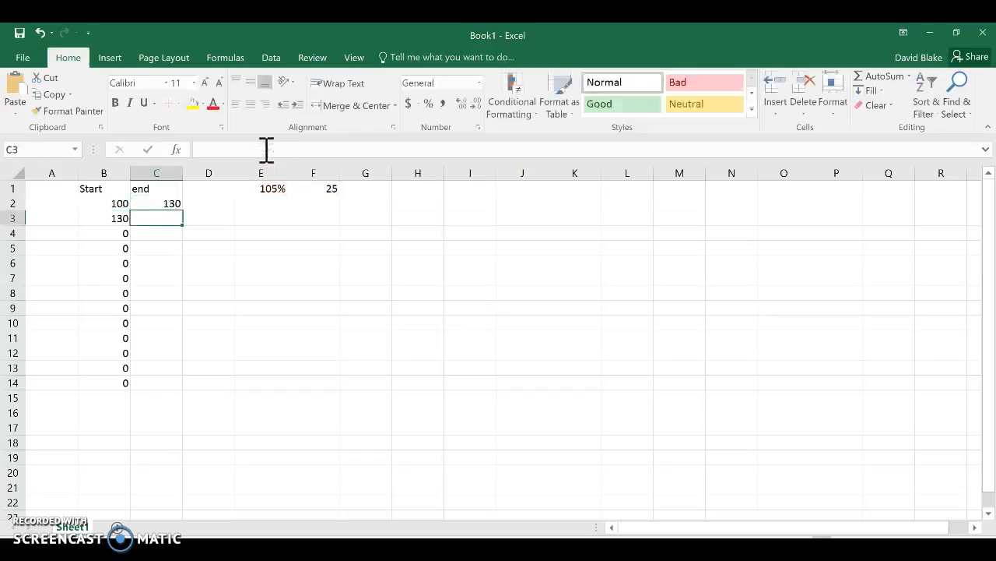
{"action": "left_click", "coordinate": [166, 202]}
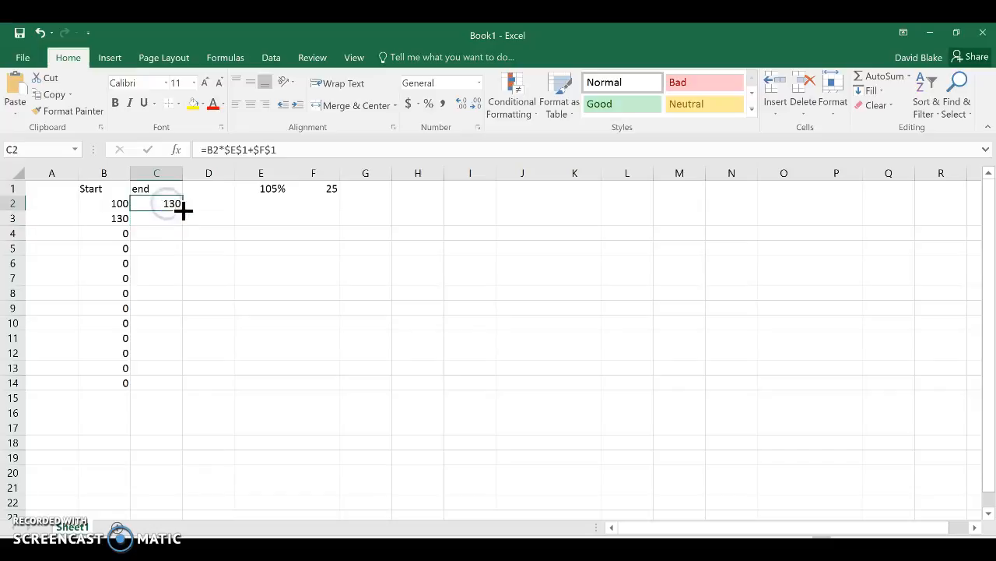
{"action": "left_click_drag", "start_coordinate": [182, 210], "coordinate": [174, 387]}
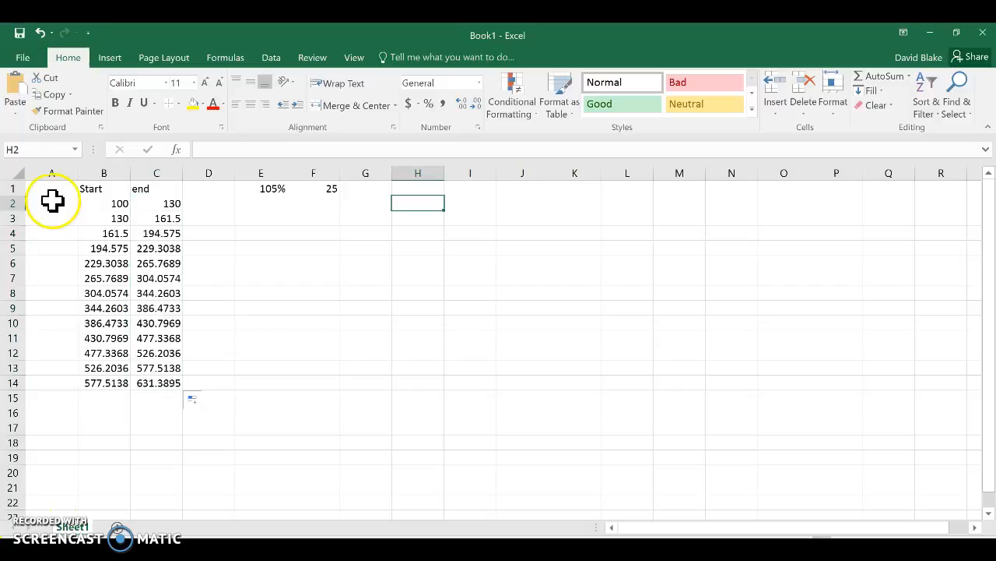
Enter the numbers 1 to 5 down column A, starting in cell A2.
{"action": "left_click", "coordinate": [52, 202]}
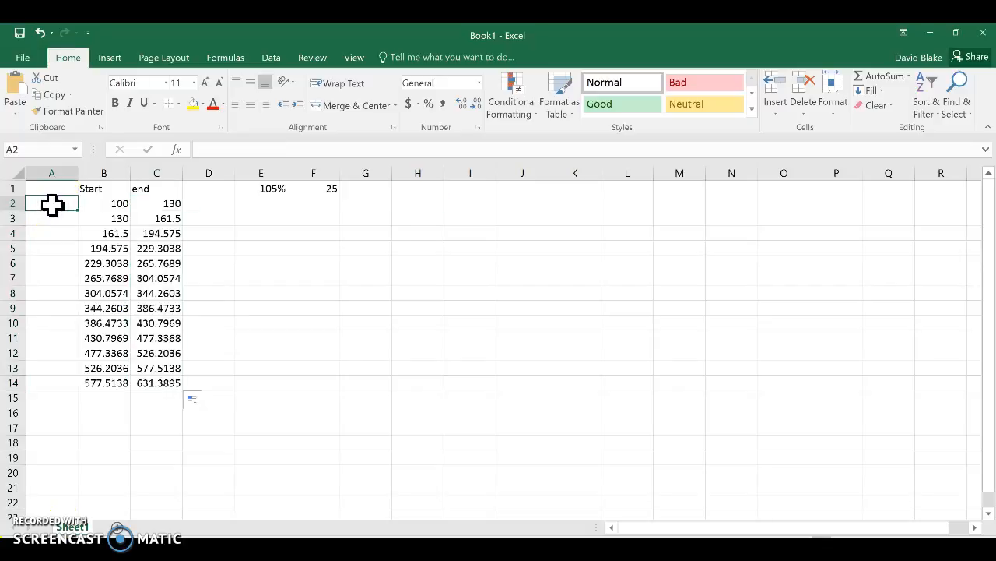
{"action": "type", "text": "1"}
{"action": "key", "text": "Return"}
{"action": "type", "text": "2"}
{"action": "key", "text": "Return"}
{"action": "type", "text": "3"}
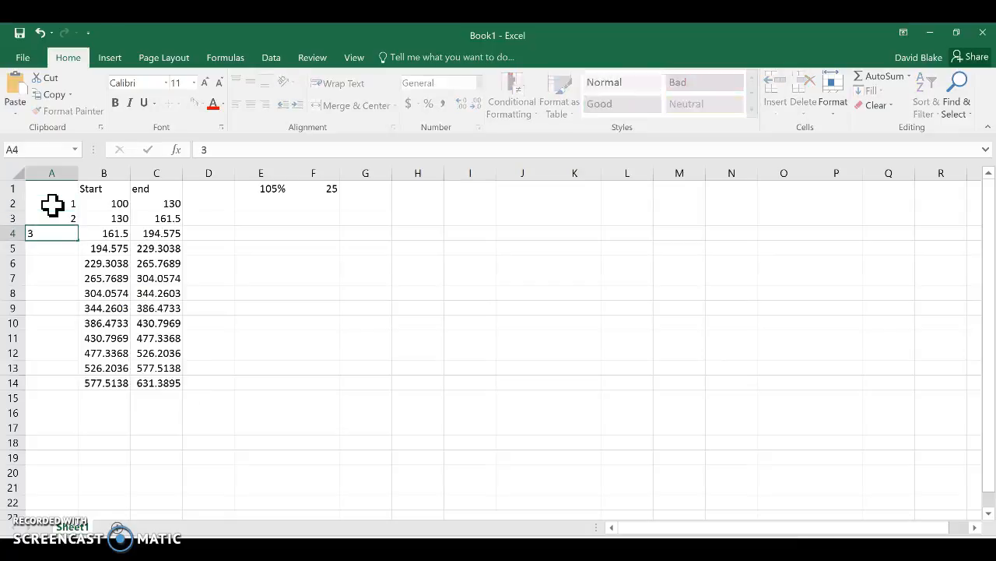
{"action": "key", "text": "Return"}
{"action": "type", "text": "4"}
{"action": "key", "text": "Return"}
{"action": "type", "text": "5"}
Delete the numbers 3, 4 and 5 from column A, keeping only 1 and 2 in A2 and A3.
{"action": "key", "text": "Up"}
{"action": "key", "text": "Up"}
{"action": "key", "text": "Up"}
{"action": "key", "text": "Down"}
{"action": "key", "text": "Delete"}
{"action": "key", "text": "Down"}
{"action": "key", "text": "Delete"}
{"action": "key", "text": "Down"}
{"action": "key", "text": "Delete"}
{"action": "key", "text": "Up"}
Try filling column A down to A14 from the single 1 in A2, and undo the fill.
{"action": "mouse_move", "coordinate": [52, 204]}
{"action": "left_mouse_down"}
{"action": "mouse_move", "coordinate": [66, 218]}
{"action": "mouse_move", "coordinate": [80, 205]}
{"action": "mouse_move", "coordinate": [80, 394]}
{"action": "left_mouse_up"}
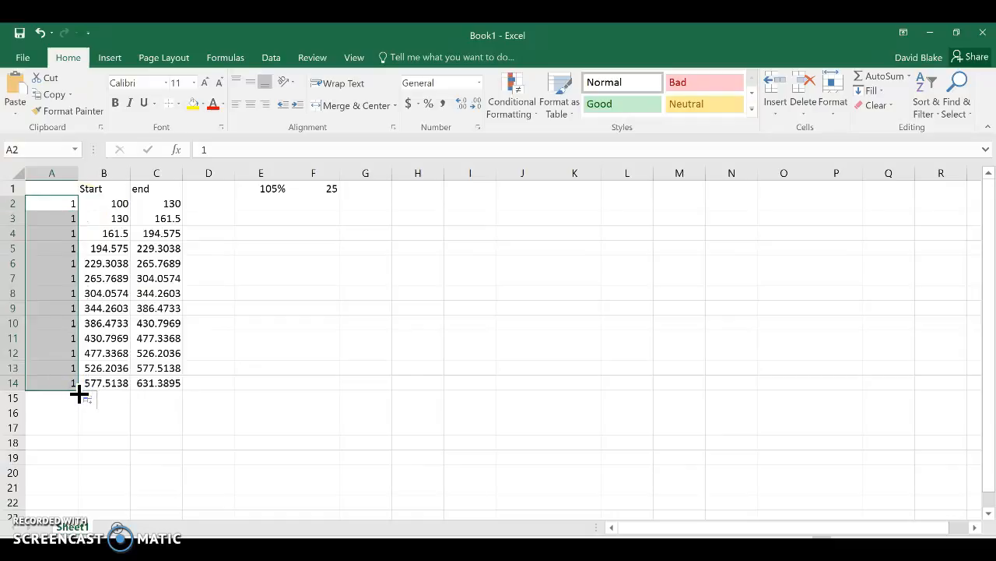
{"action": "key", "text": "ctrl+z"}
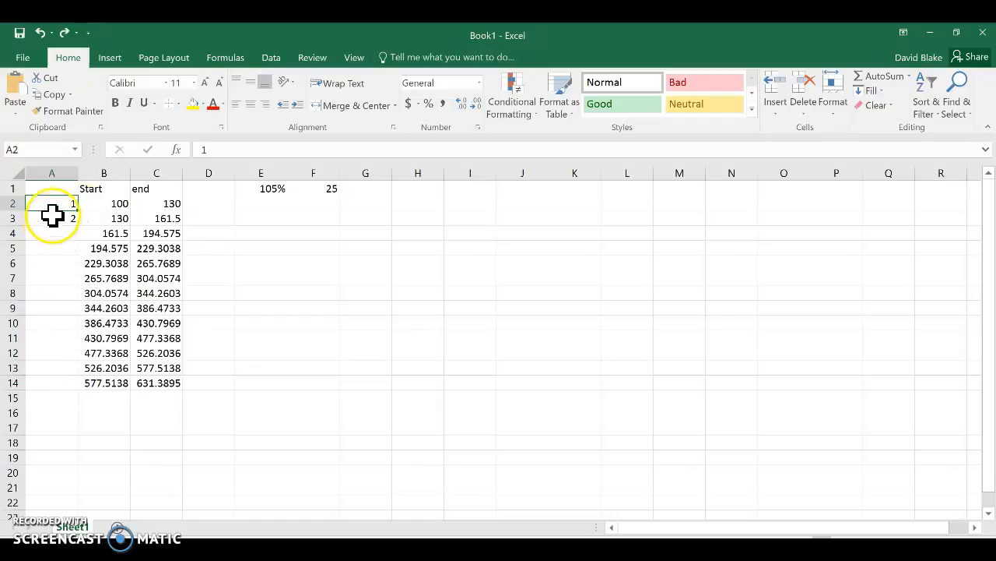
Extend the 1, 2 sequence from A2 and A3 down to A14, and clear the filled range.
{"action": "left_click_drag", "start_coordinate": [55, 205], "coordinate": [80, 389]}
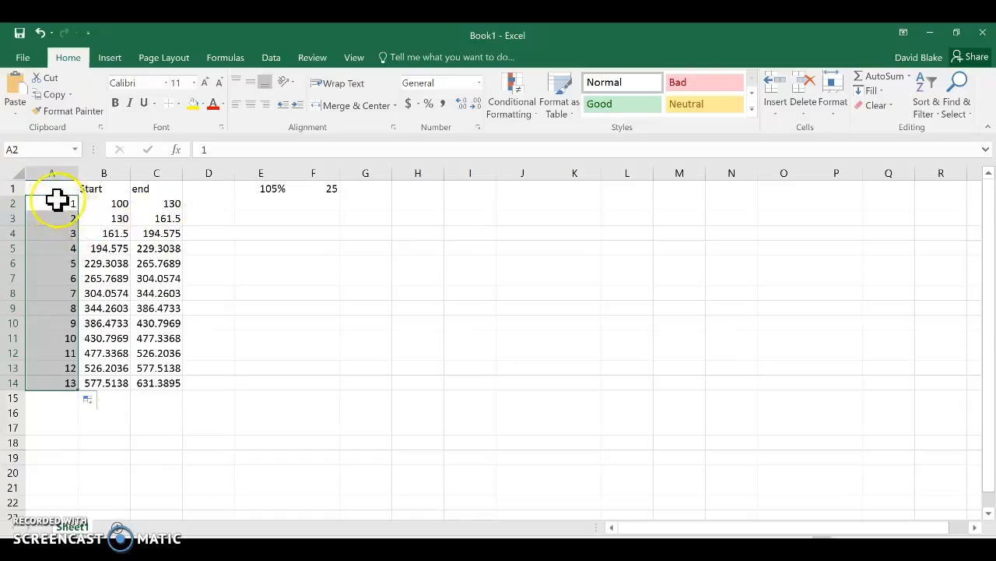
{"action": "key", "text": "Delete"}
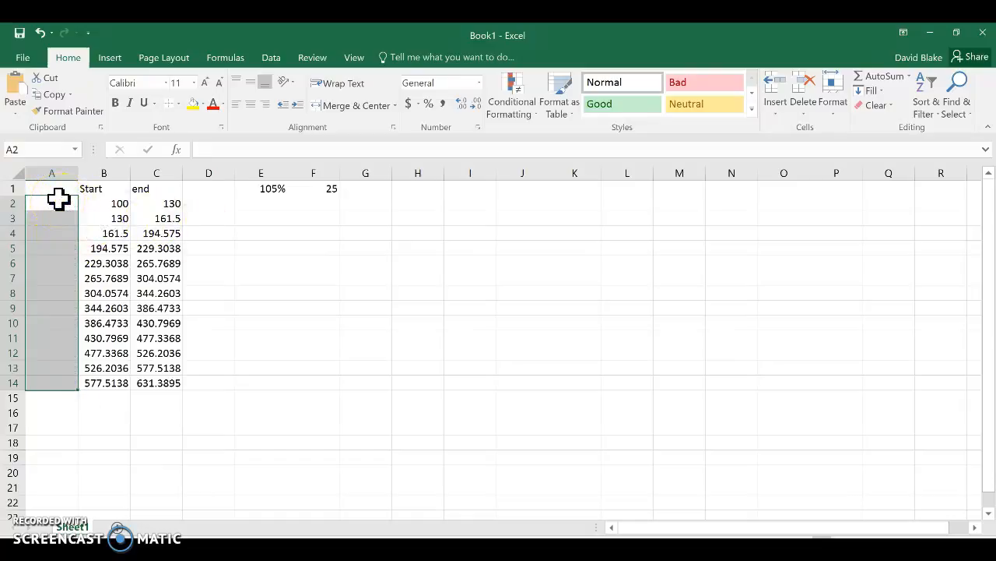
Enter 2 and 4 in A2 and A3, extend the sequence down to A14, and clear the filled range.
{"action": "left_click", "coordinate": [50, 204]}
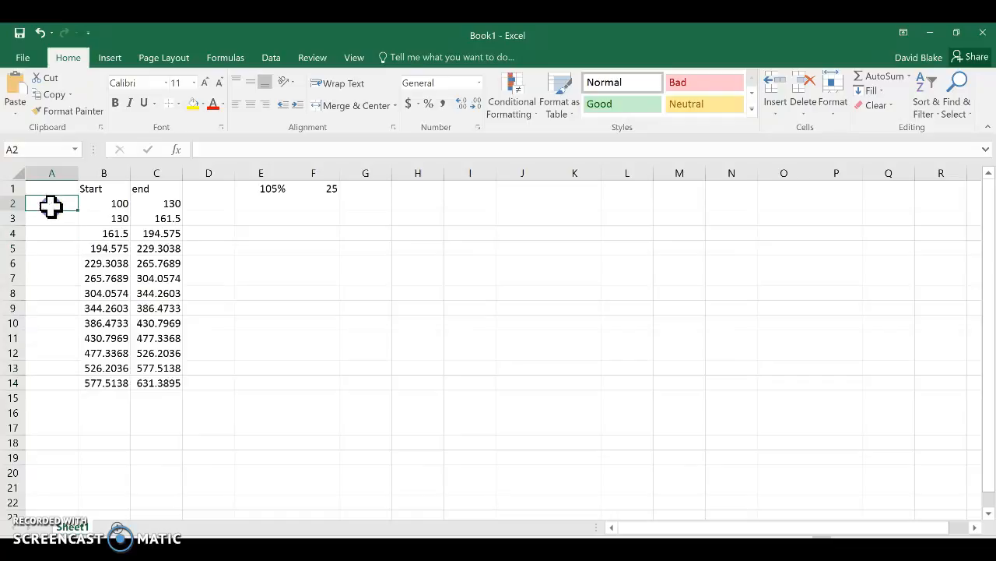
{"action": "type", "text": "2"}
{"action": "key", "text": "Return"}
{"action": "type", "text": "4"}
{"action": "key", "text": "Return"}
{"action": "left_click_drag", "start_coordinate": [56, 203], "coordinate": [82, 390]}
{"action": "left_click", "coordinate": [70, 201]}
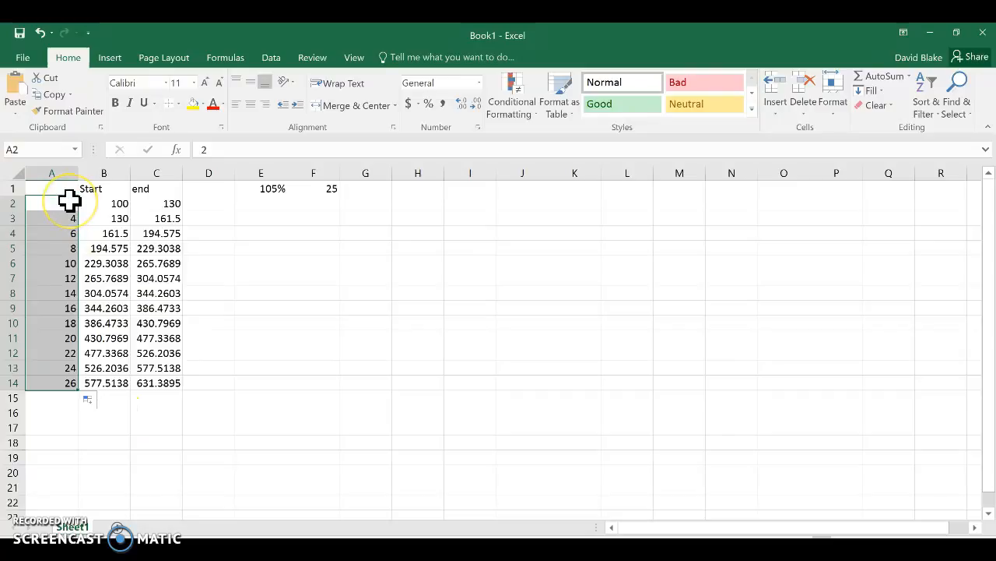
{"action": "key", "text": "Delete"}
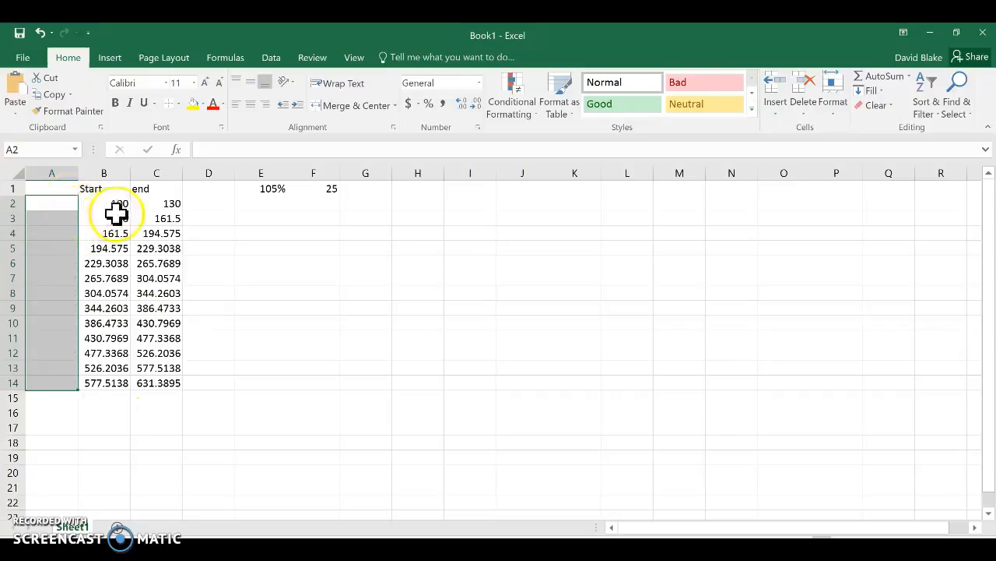
Enter Monday in A2 and Tuesday in A3, and extend the weekday sequence down to A14.
{"action": "type", "text": "M"}
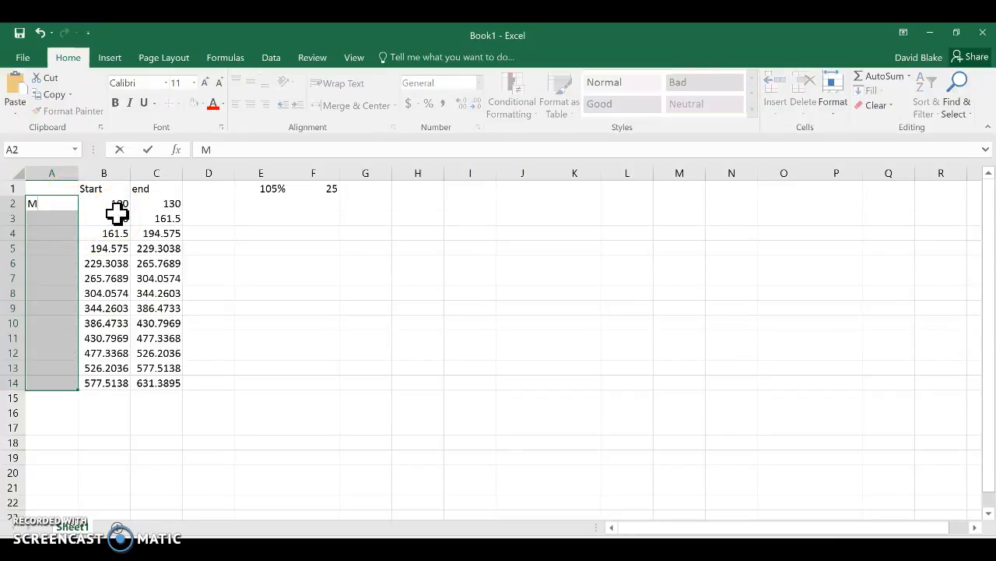
{"action": "type", "text": "onday"}
{"action": "key", "text": "Return"}
{"action": "type", "text": "Tue"}
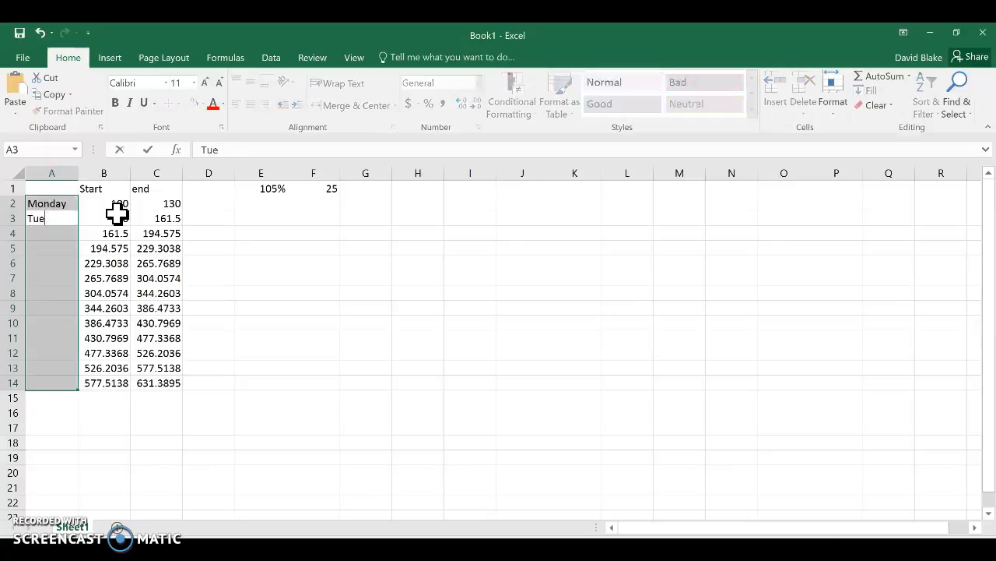
{"action": "type", "text": "sday"}
{"action": "key", "text": "Return"}
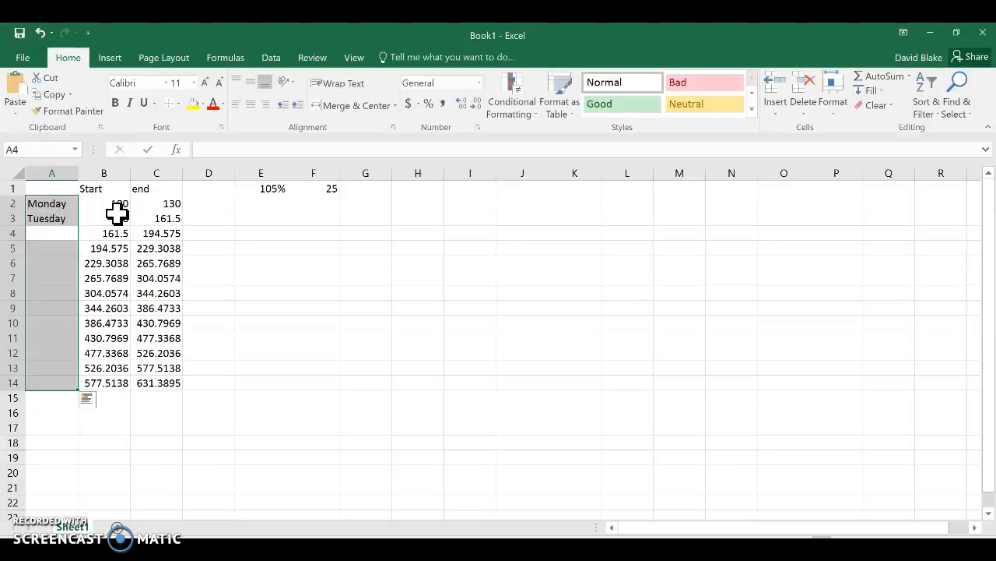
{"action": "left_click", "coordinate": [224, 265]}
{"action": "left_click_drag", "start_coordinate": [39, 200], "coordinate": [78, 389]}
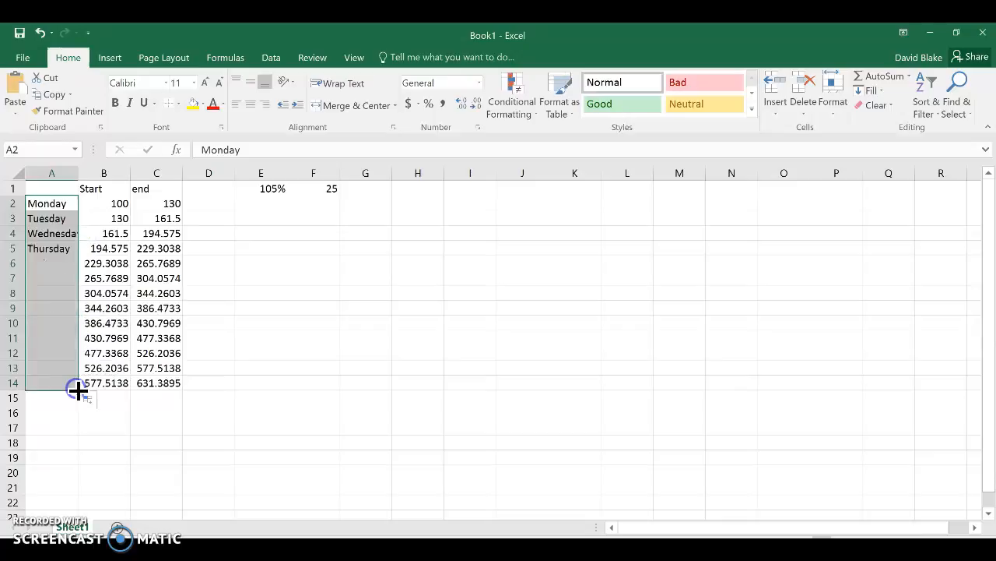
{"action": "left_click", "coordinate": [203, 362]}
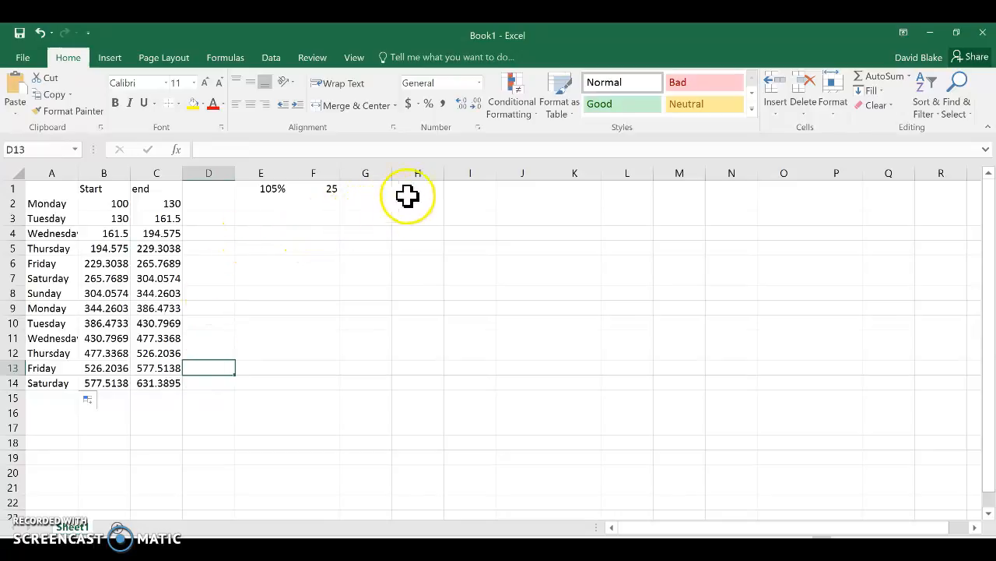
Enter the numbers 34, 44, 5, 6, 7, 87, 5, 4, 5, 6, 654, 34 and 23 in cells H1 to H13.
{"action": "left_click", "coordinate": [431, 189]}
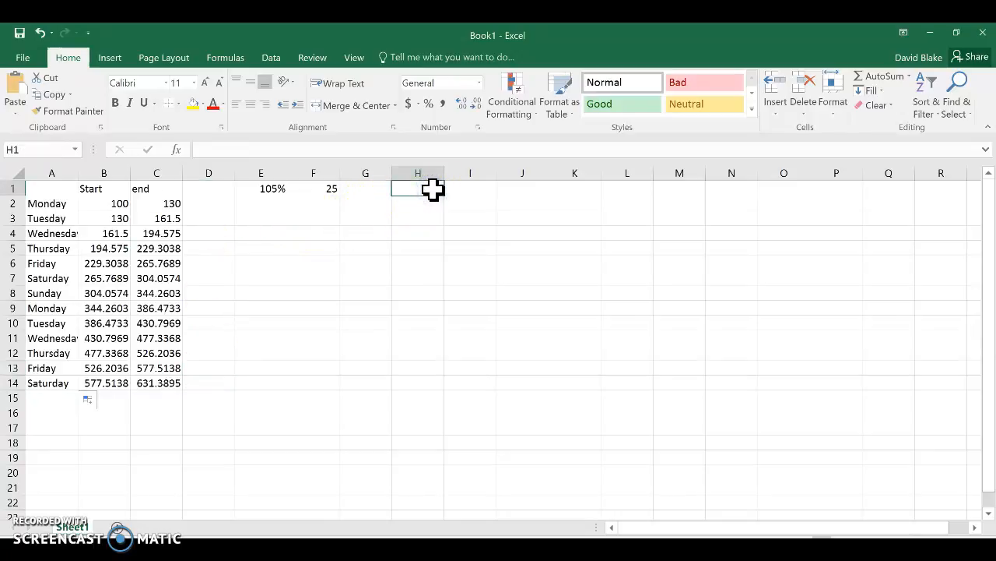
{"action": "type", "text": "34"}
{"action": "key", "text": "Return"}
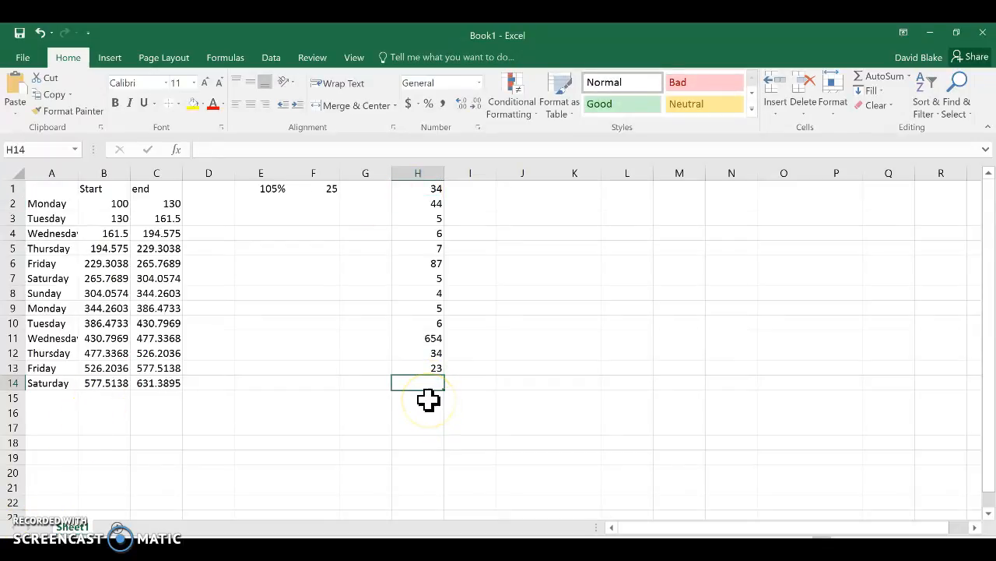
Enter the formula =SUM(H1:H13) in cell H14 to total the number list above it.
{"action": "type", "text": "="}
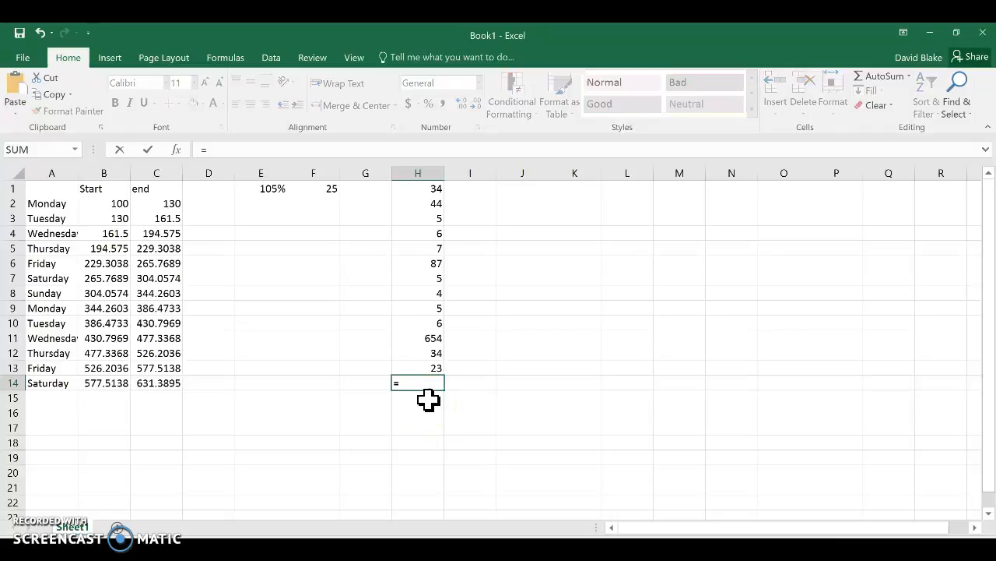
{"action": "type", "text": "sum"}
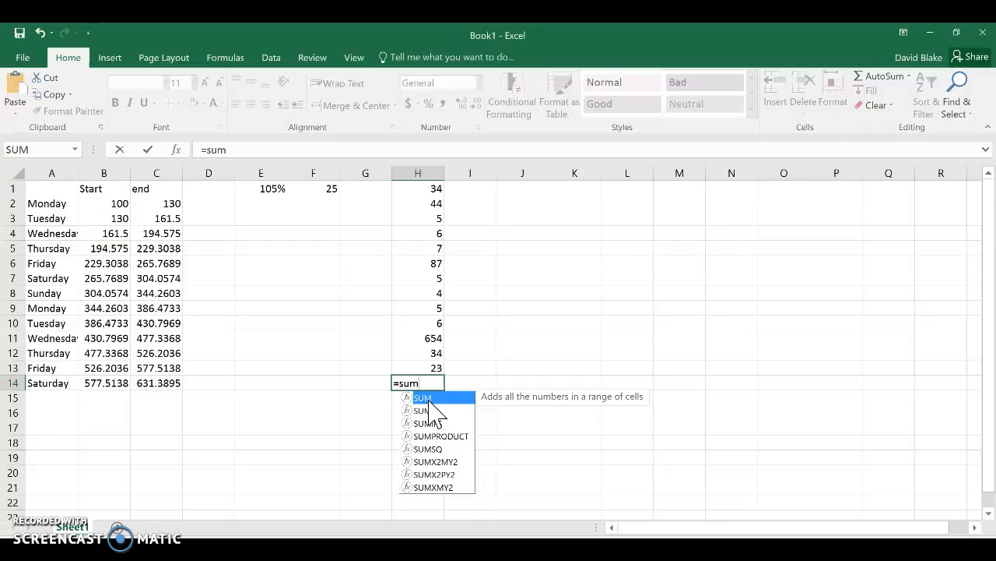
{"action": "type", "text": "("}
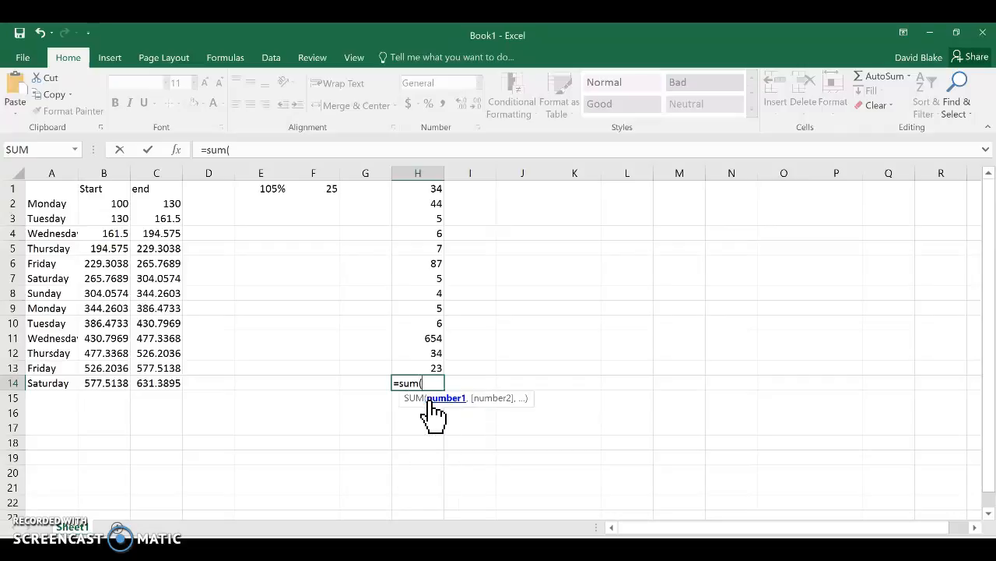
{"action": "left_click_drag", "start_coordinate": [434, 193], "coordinate": [451, 379]}
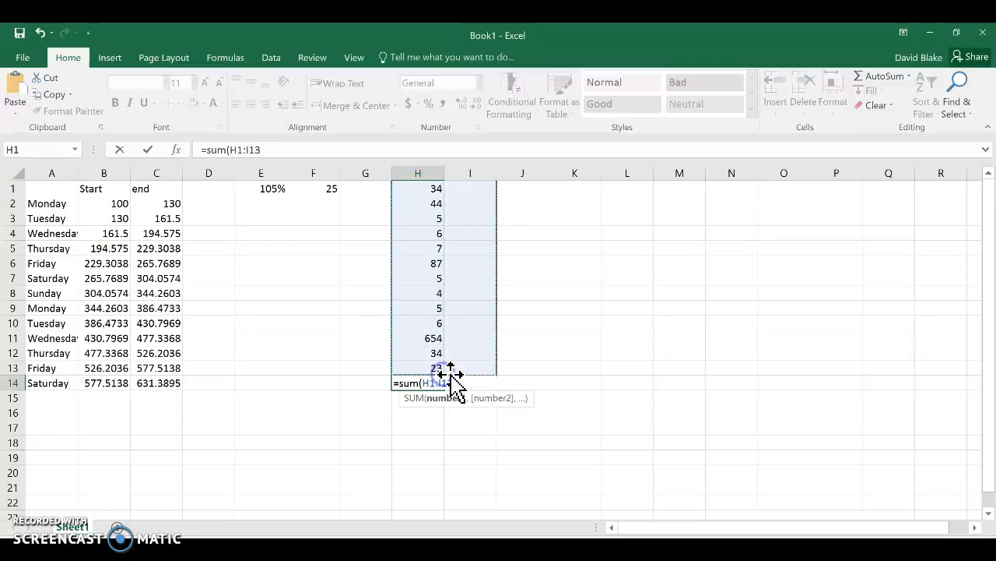
{"action": "left_click", "coordinate": [428, 237]}
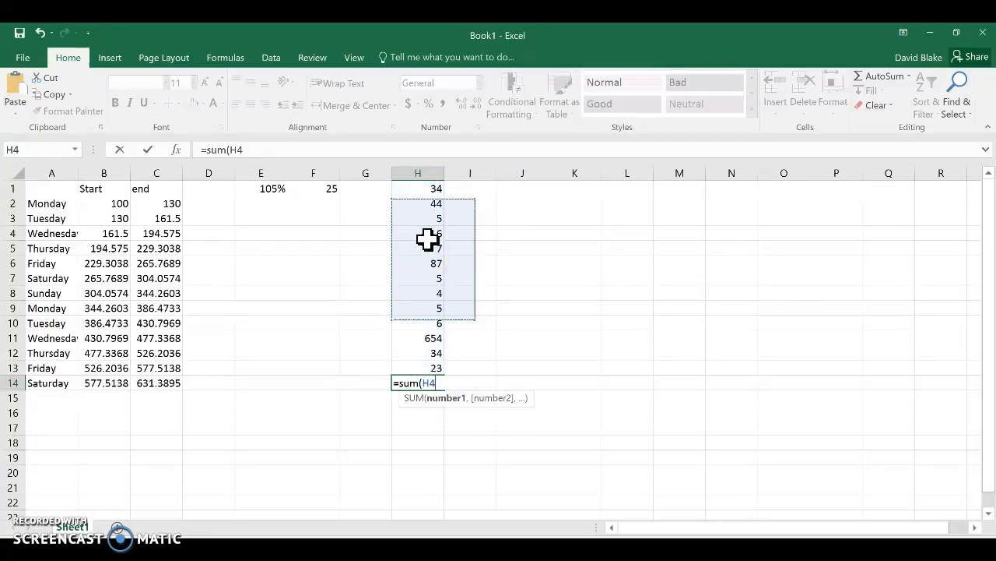
{"action": "left_click_drag", "start_coordinate": [427, 195], "coordinate": [454, 373]}
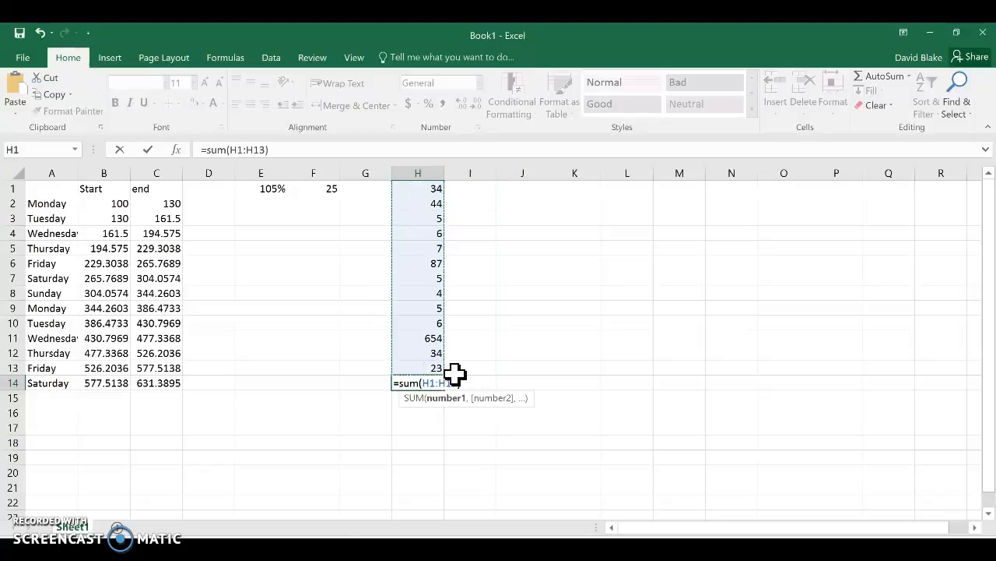
{"action": "key", "text": "Return"}
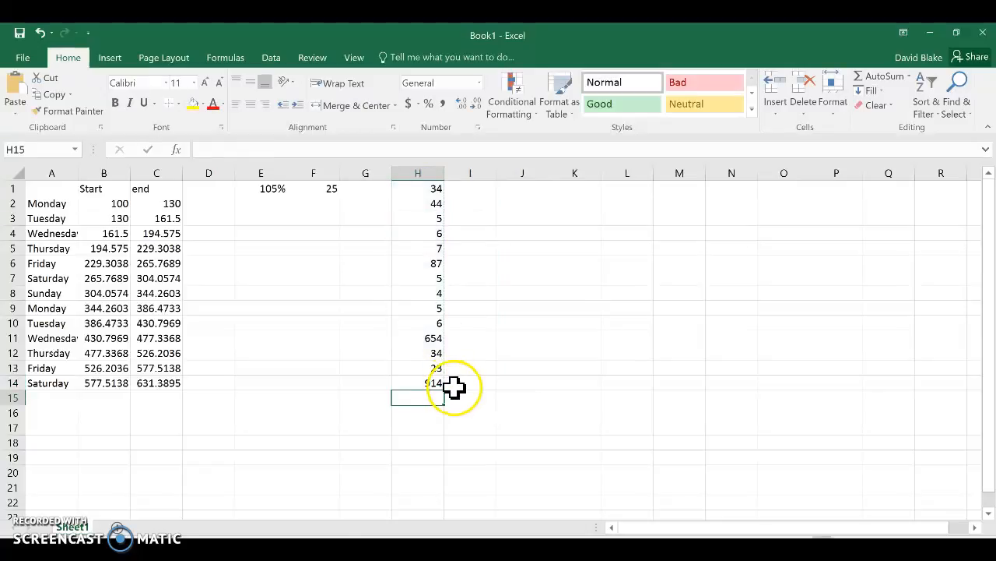
Move the total formula from cell H14 to cell I17.
{"action": "left_click", "coordinate": [433, 383]}
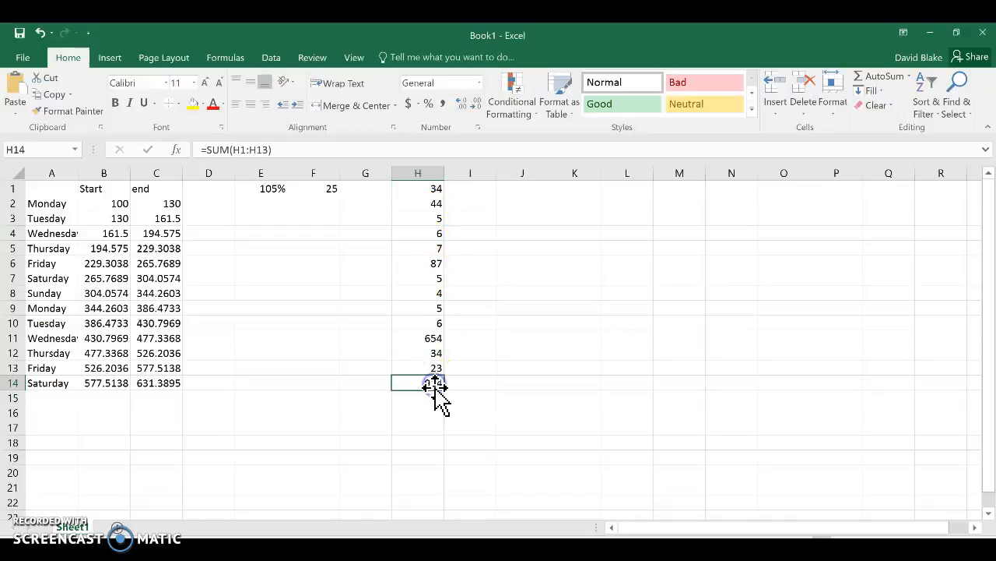
{"action": "left_click_drag", "start_coordinate": [435, 385], "coordinate": [478, 424]}
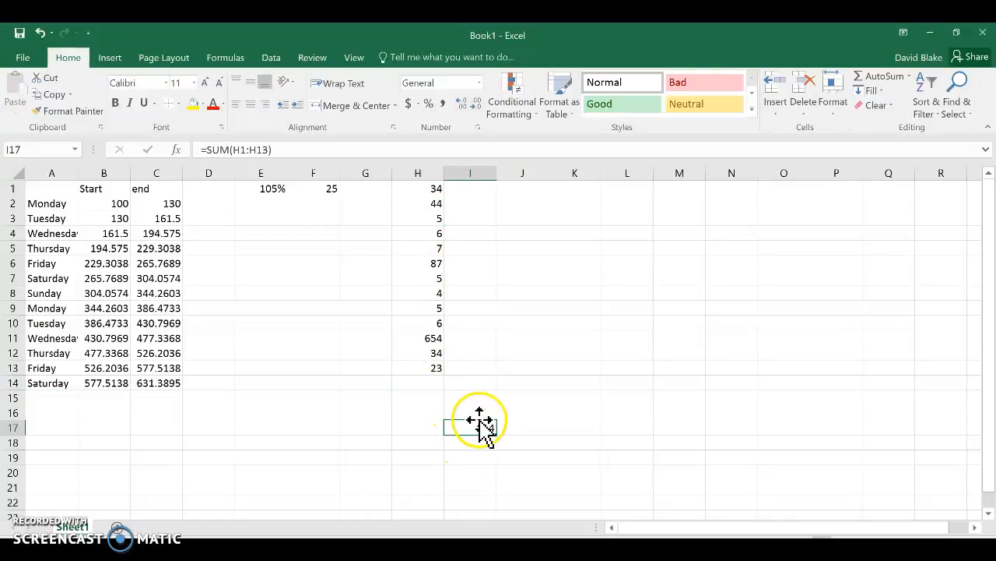
Enter a second total of the column H numbers, =SUM(H1:H13), in cell L3.
{"action": "left_click", "coordinate": [626, 219]}
{"action": "type", "text": "su"}
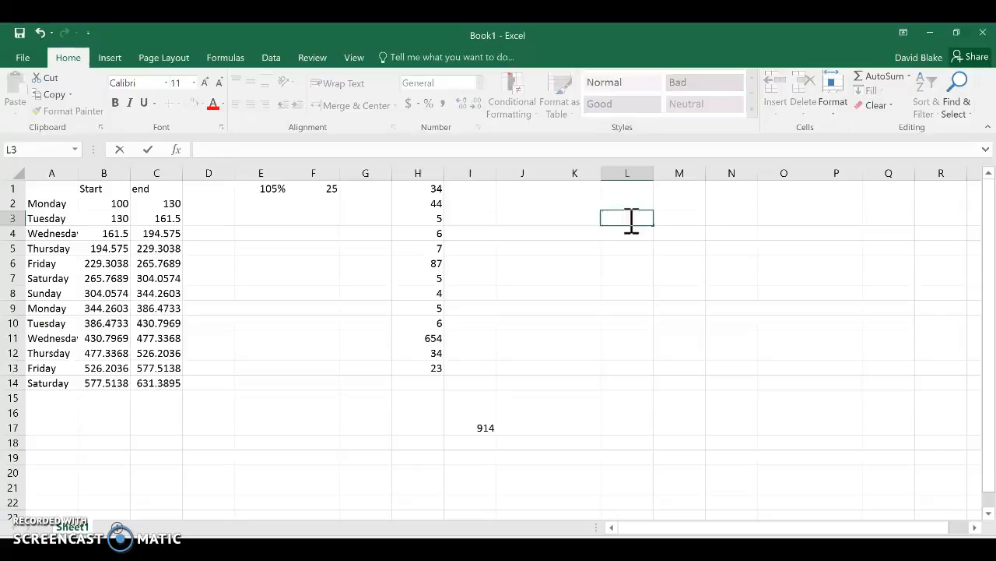
{"action": "type", "text": "=sum("}
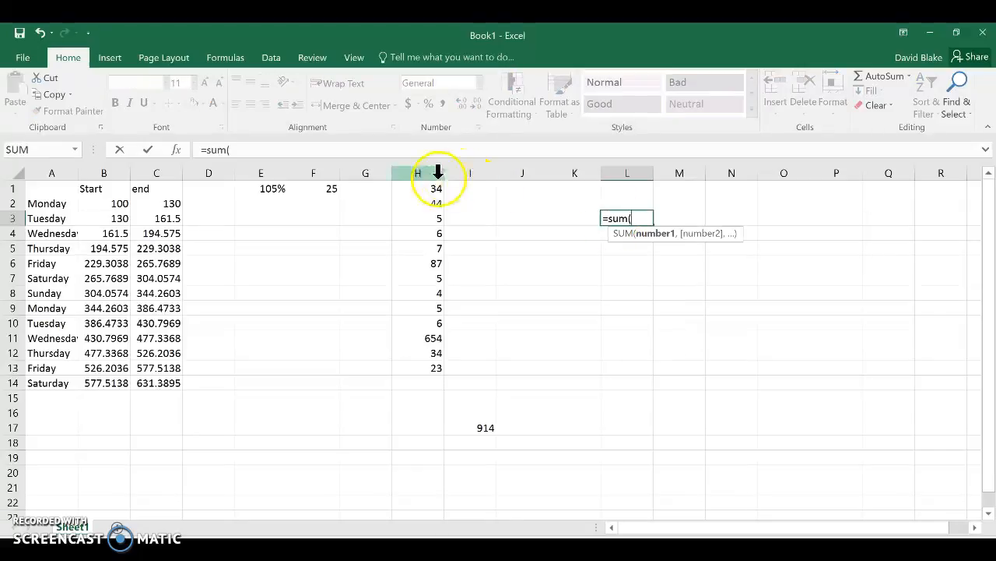
{"action": "left_click_drag", "start_coordinate": [436, 190], "coordinate": [440, 366]}
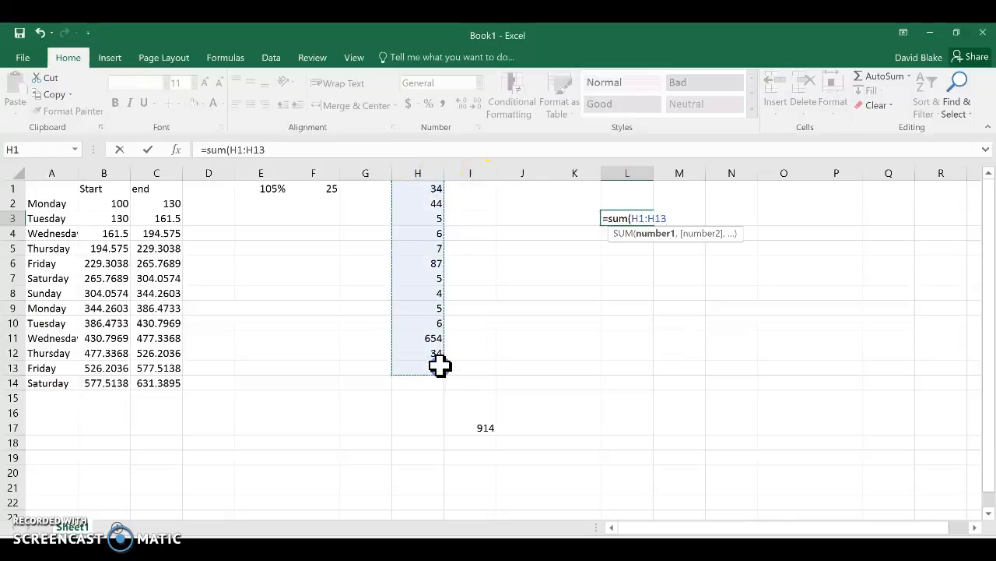
{"action": "key", "text": "Return"}
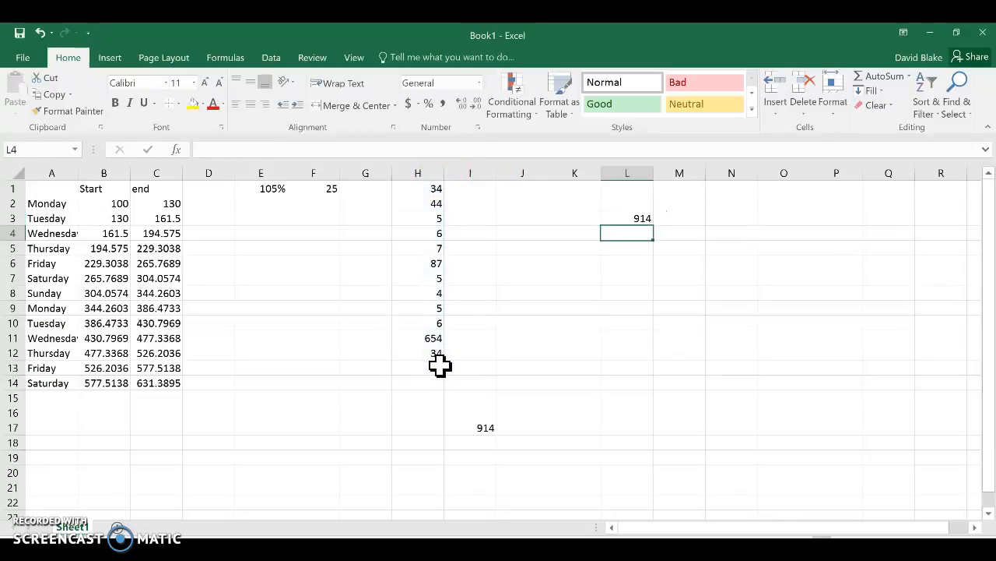